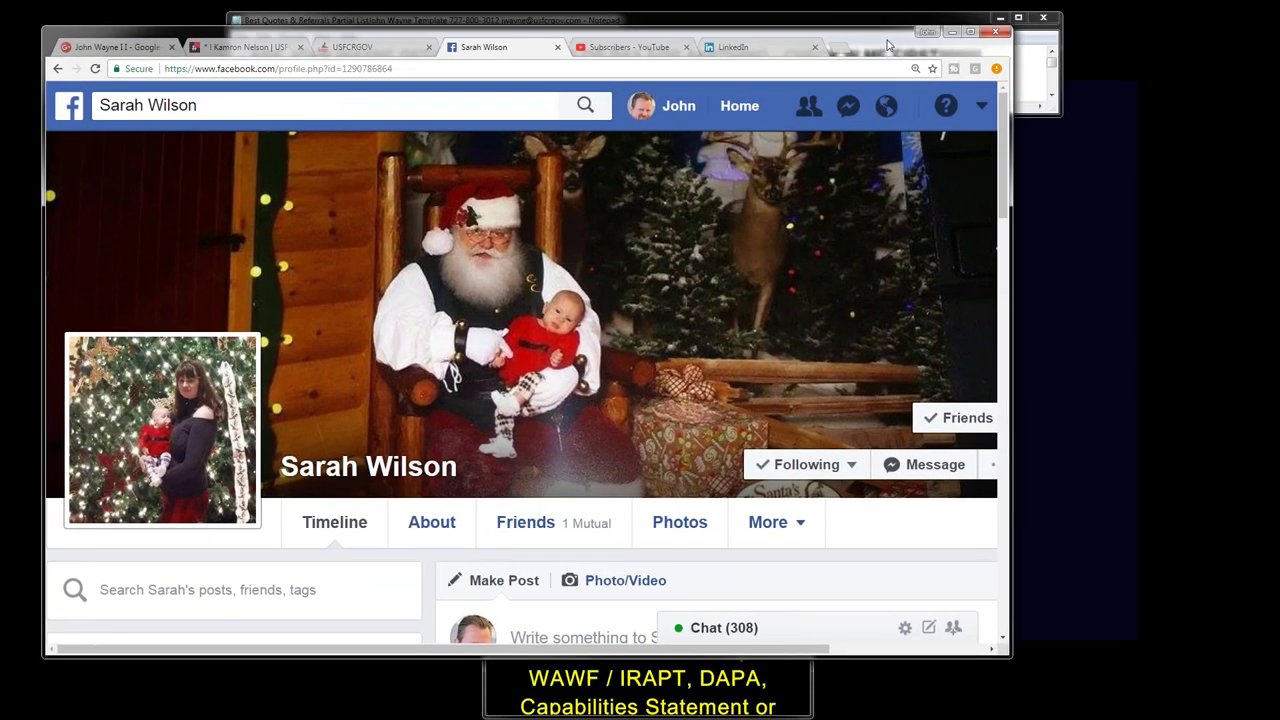
# Maximize the browser window and open the signed-in account's own channel page on YouTube.
pyautogui.click(971, 32)
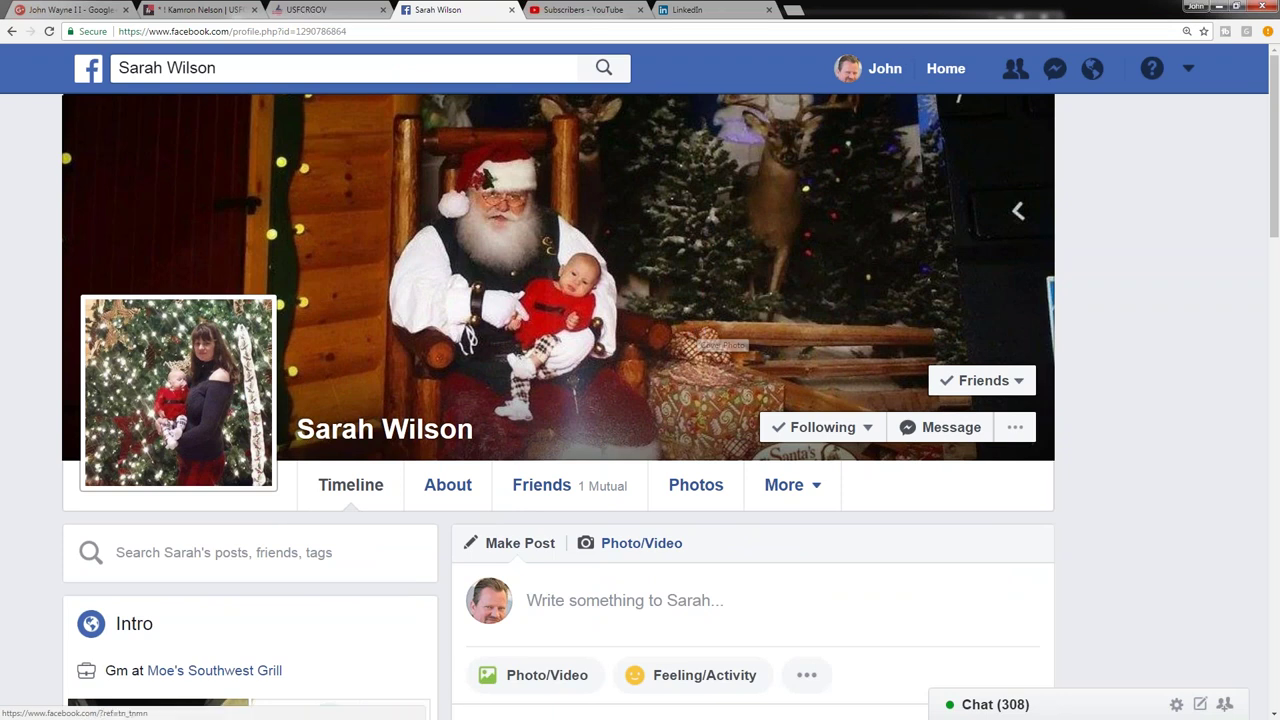
pyautogui.click(576, 10)
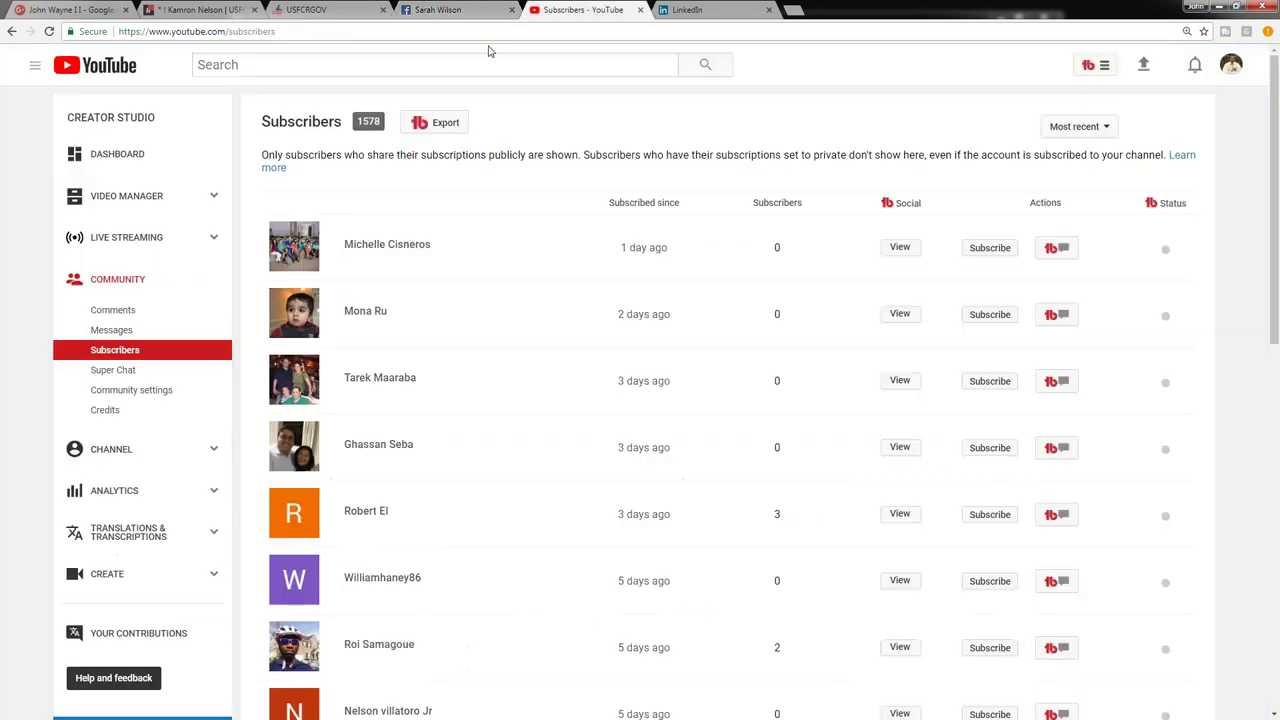
pyautogui.click(113, 70)
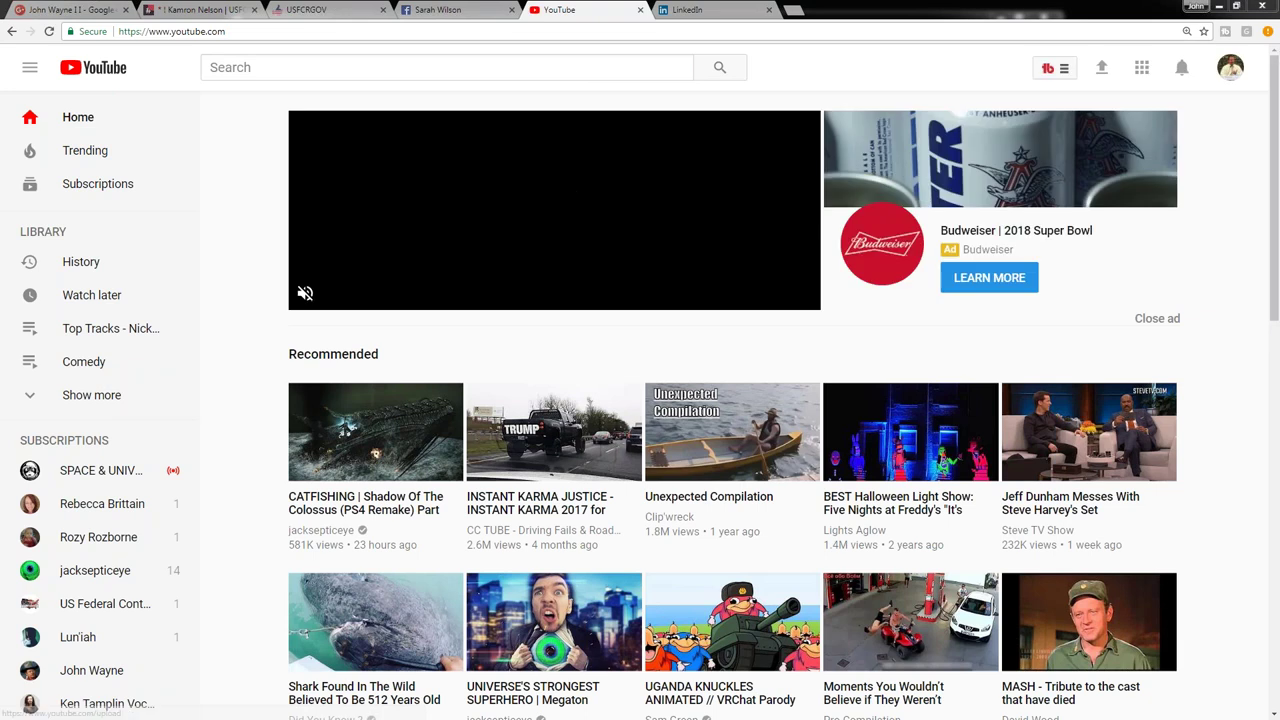
pyautogui.click(1230, 67)
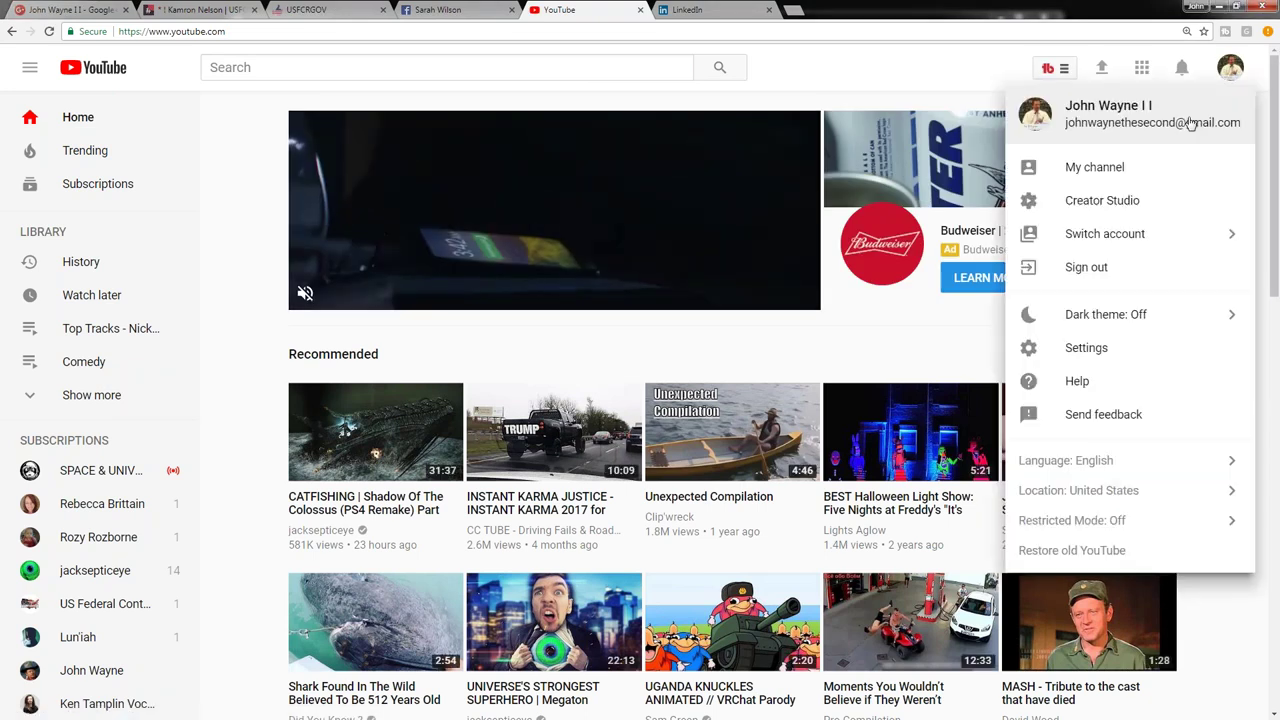
pyautogui.click(1090, 168)
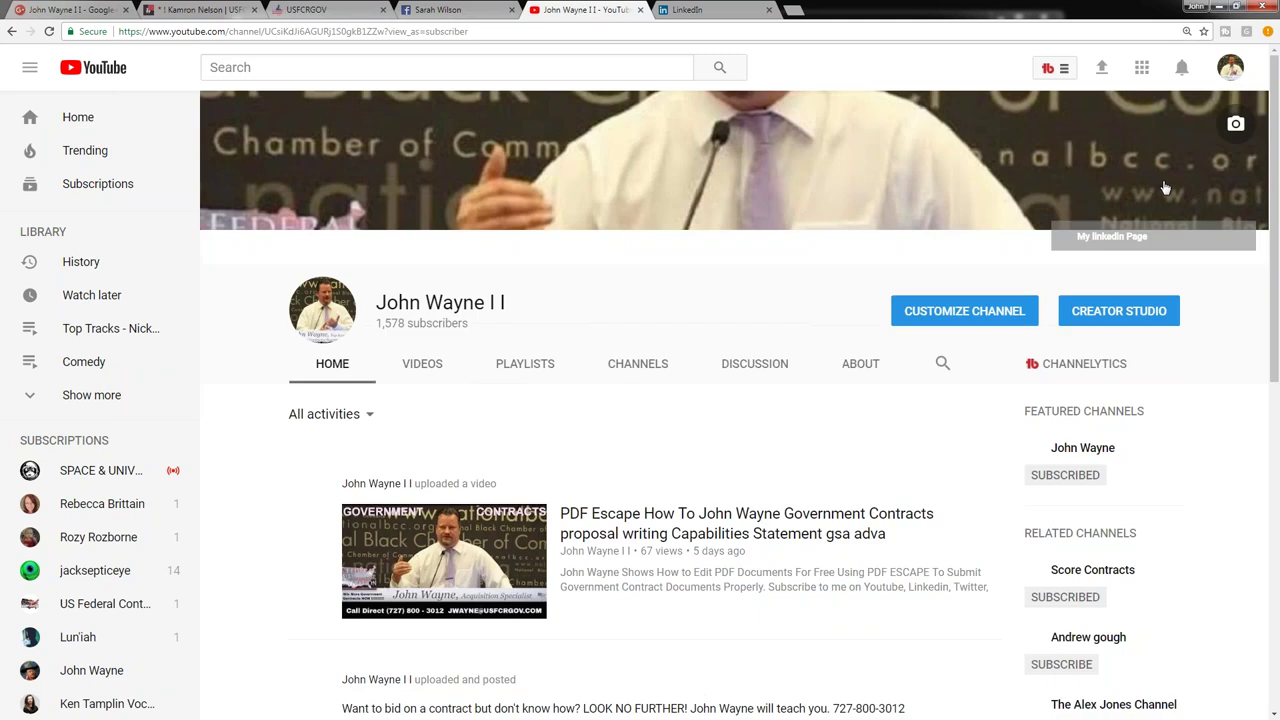
# Open the Community Subscribers list in Creator Studio and look through the most recent subscribers.
pyautogui.click(1108, 314)
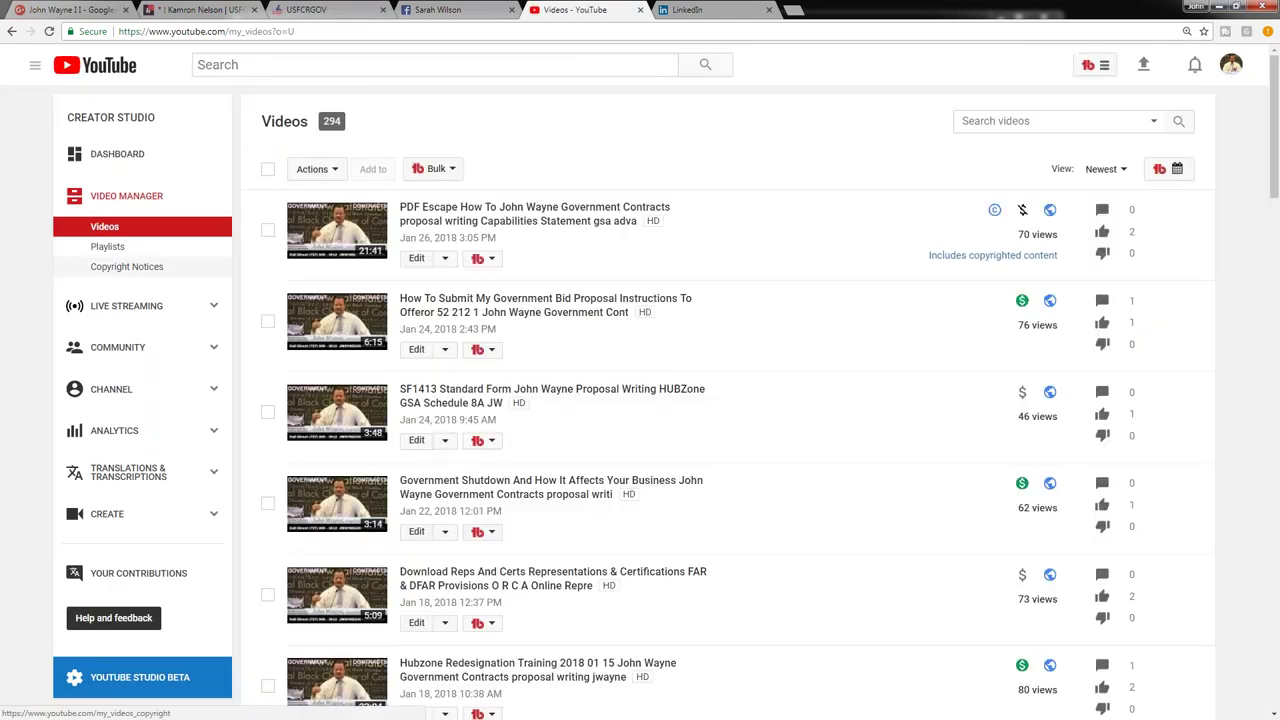
pyautogui.click(154, 350)
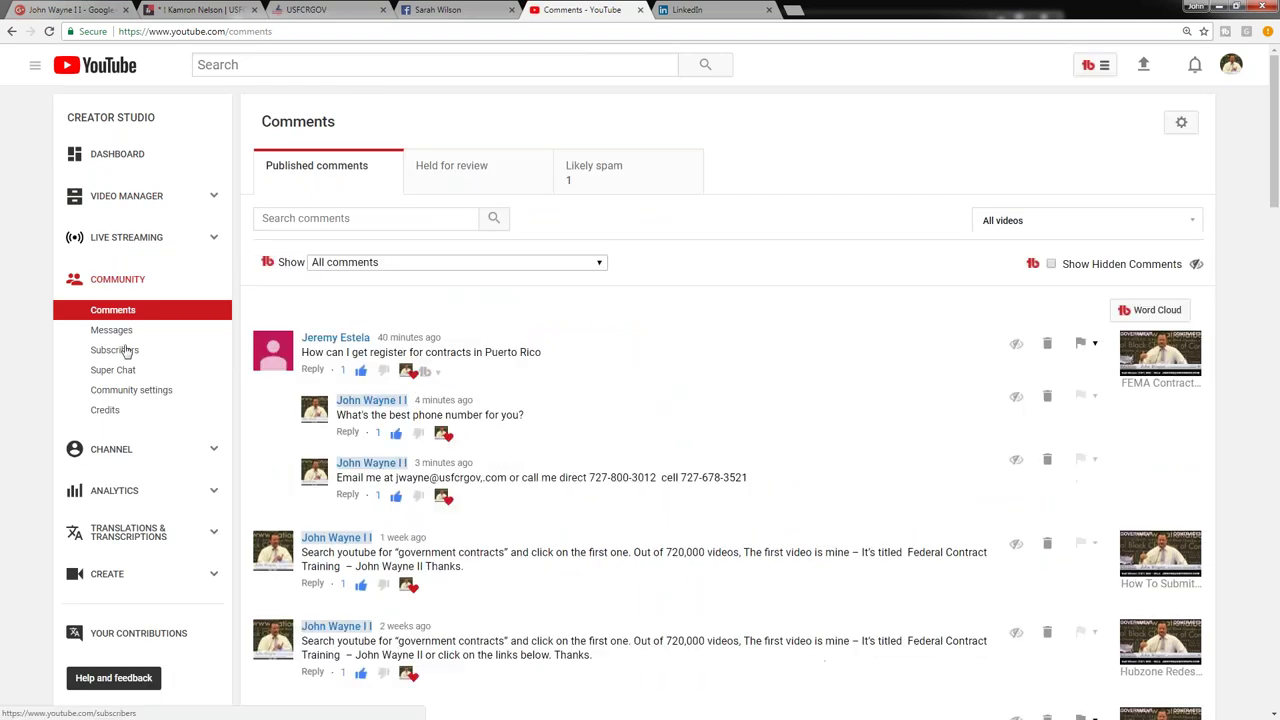
pyautogui.click(126, 350)
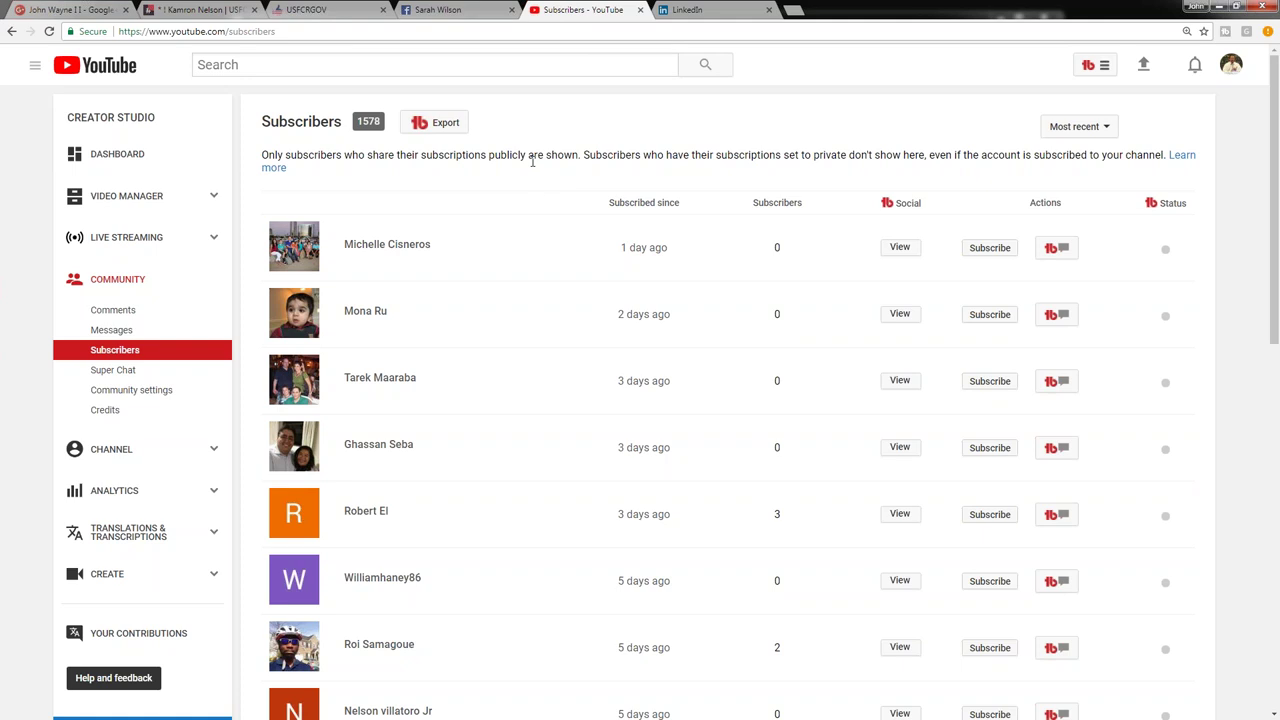
pyautogui.scroll(-3, 543, 200)
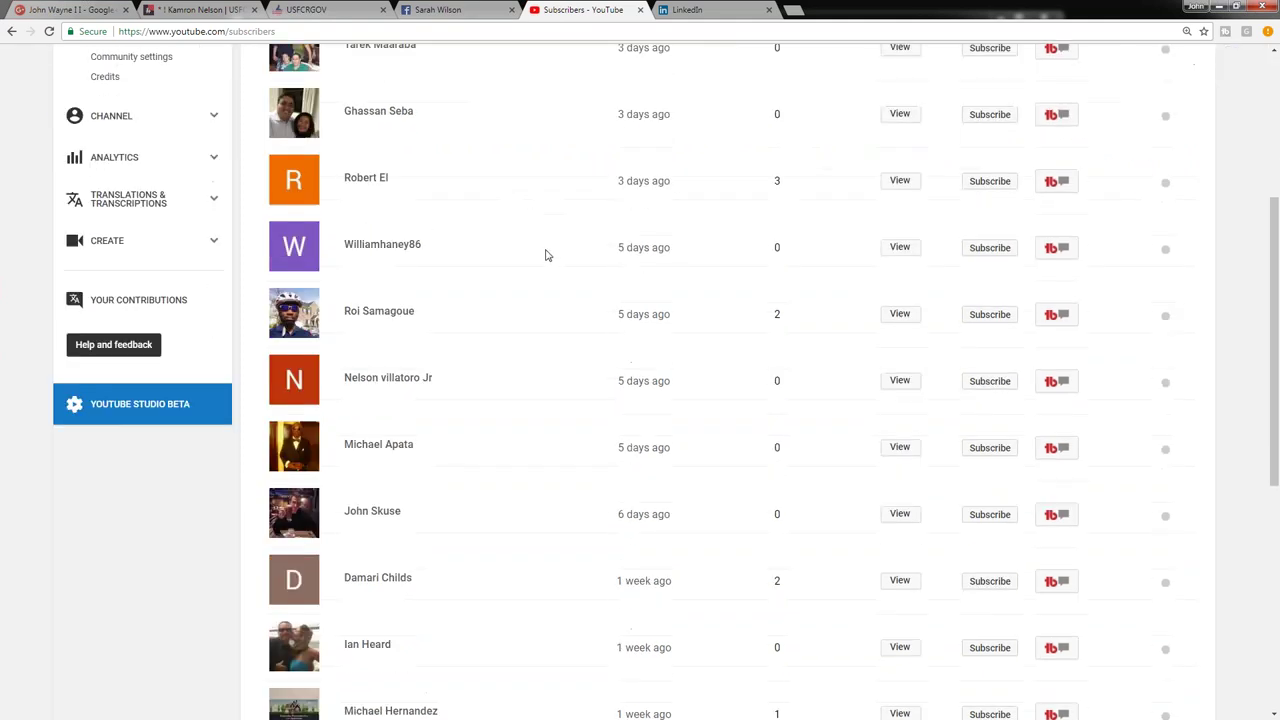
pyautogui.scroll(3, 545, 255)
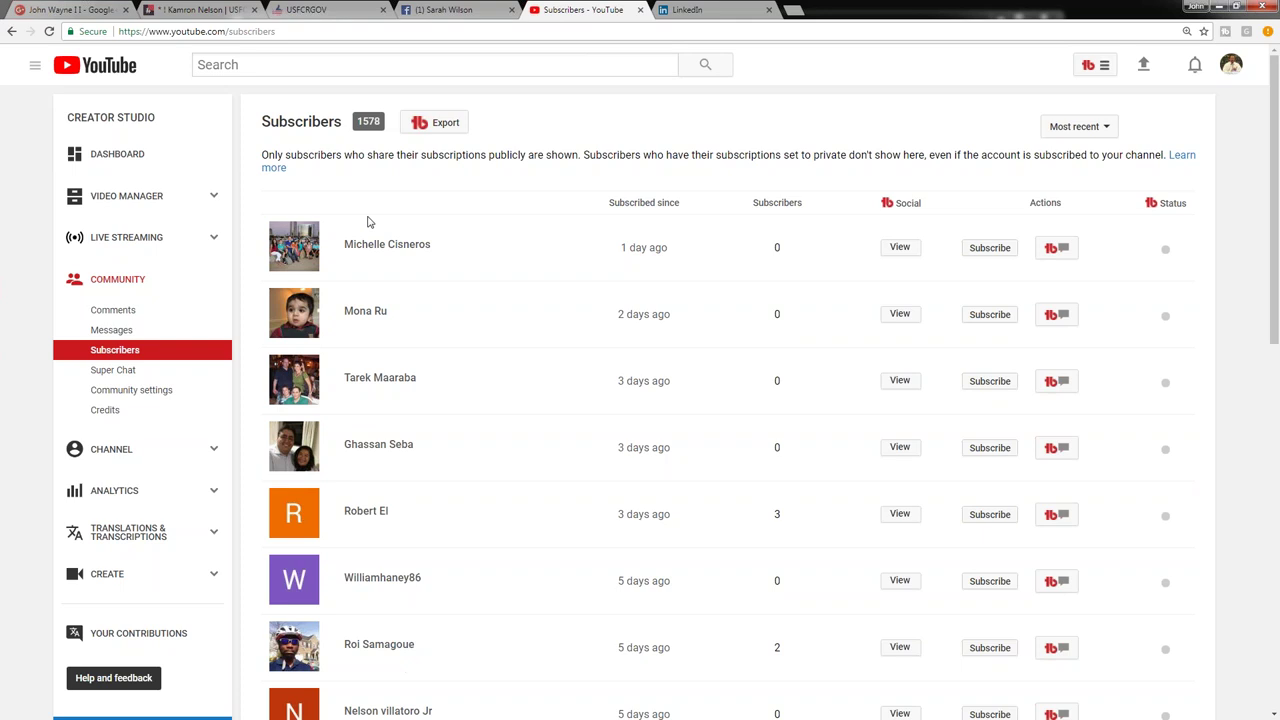
# Subscribe to the channel of the most recent subscriber and open its video "My Edited Video".
pyautogui.click(372, 247)
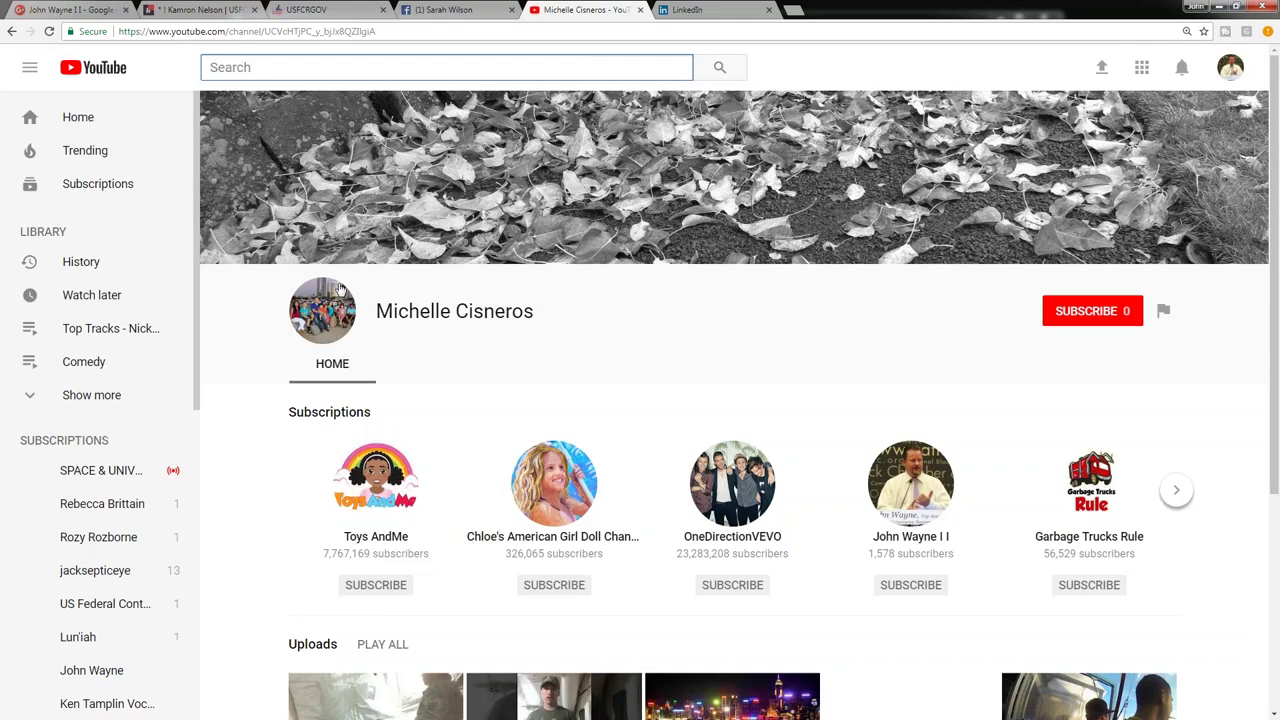
pyautogui.click(1087, 313)
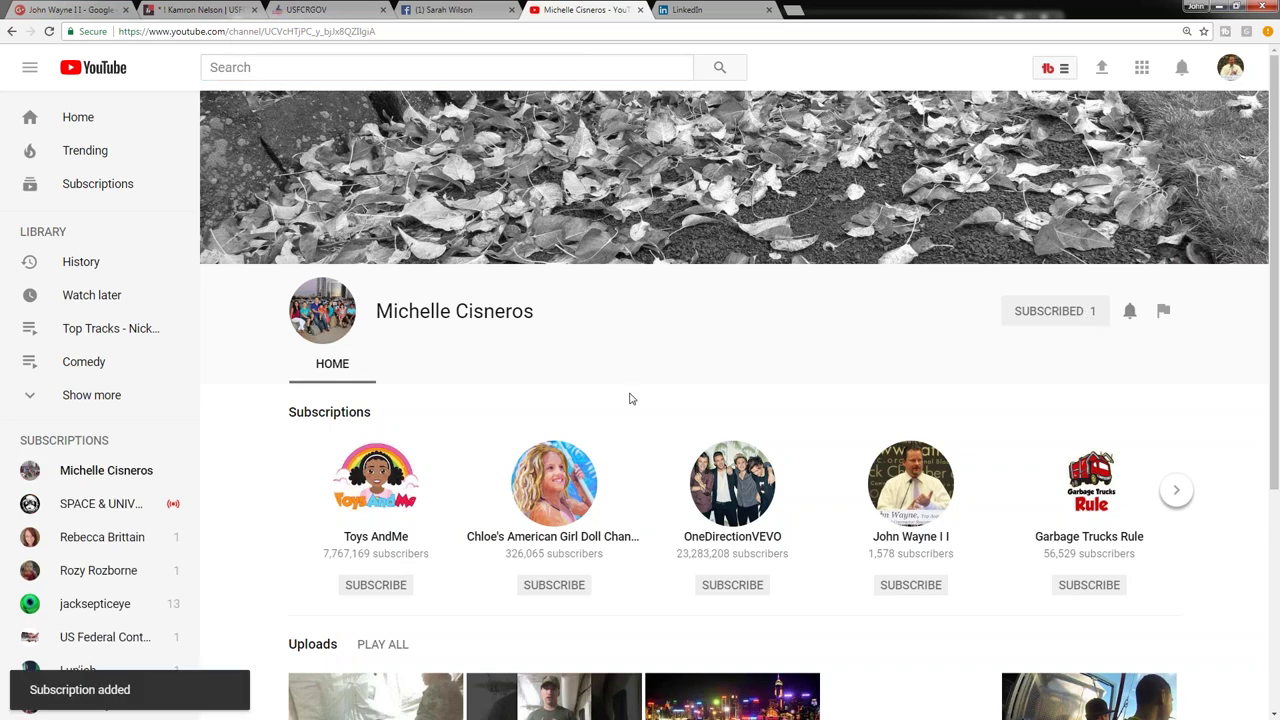
pyautogui.scroll(-3, 700, 345)
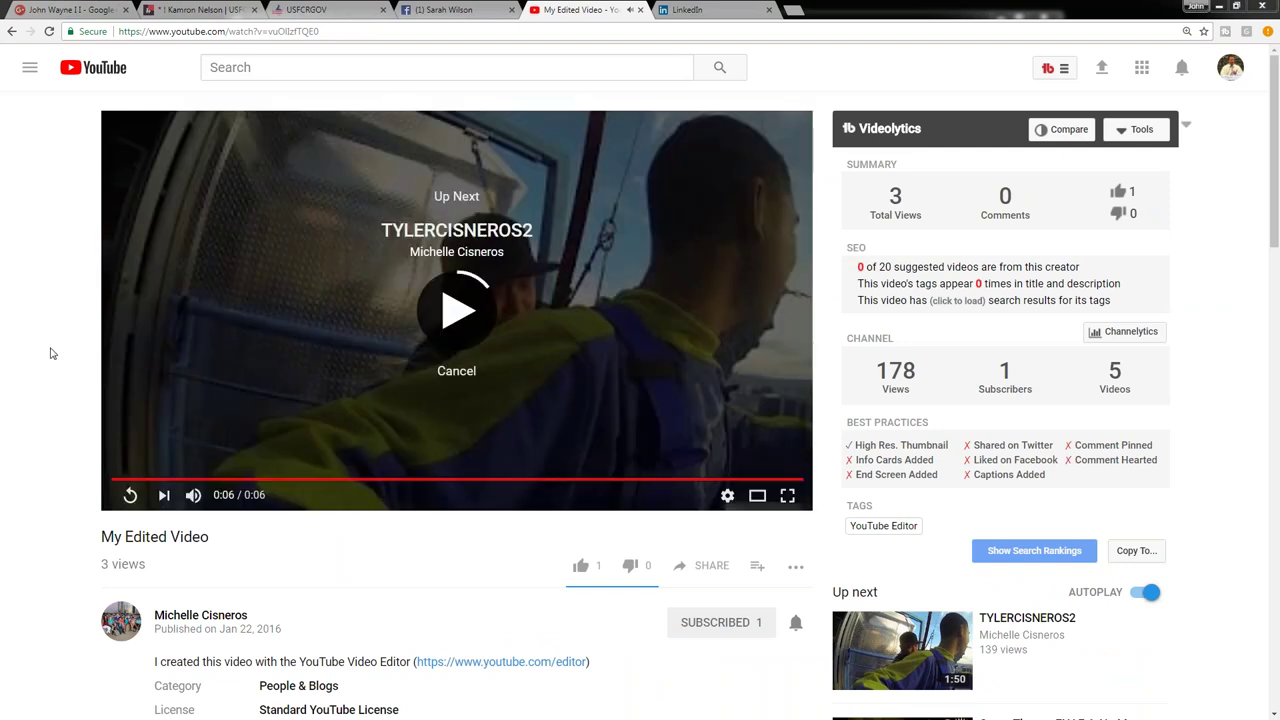
# Draft a public comment under the video reading "You are subscribed to my channel. Would you like to network.".
pyautogui.scroll(-5, 49, 317)
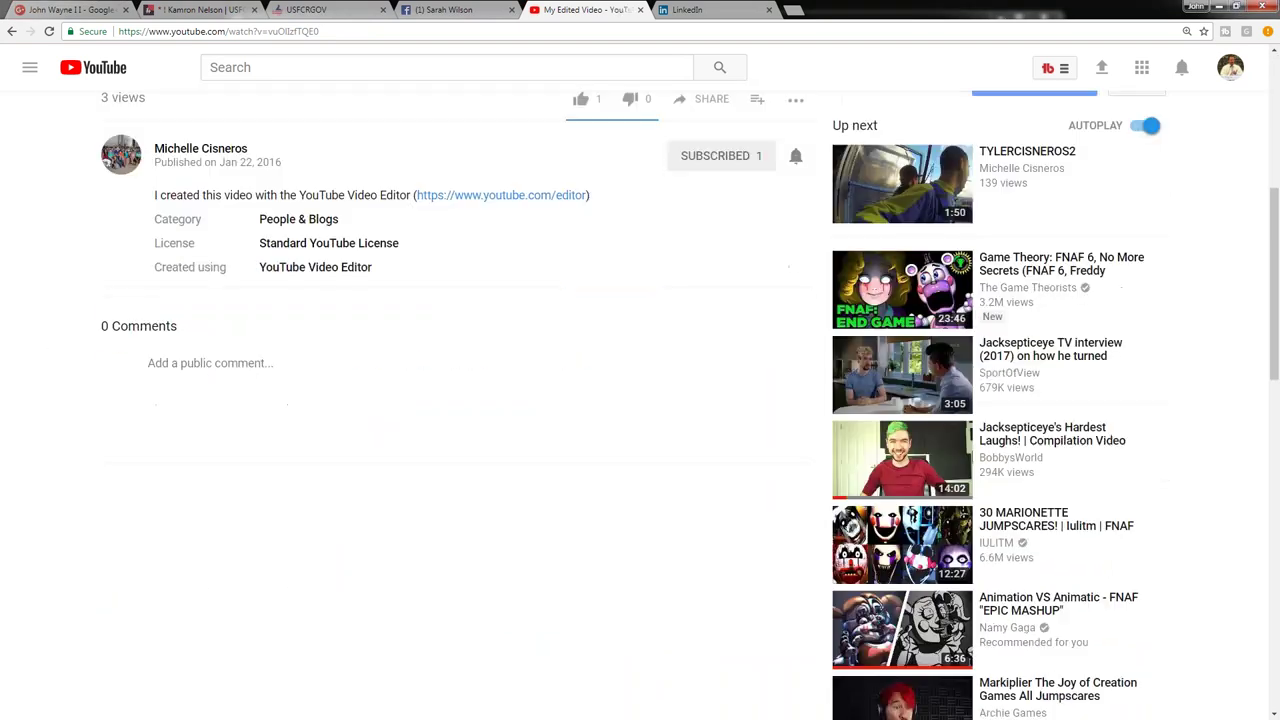
pyautogui.click(215, 362)
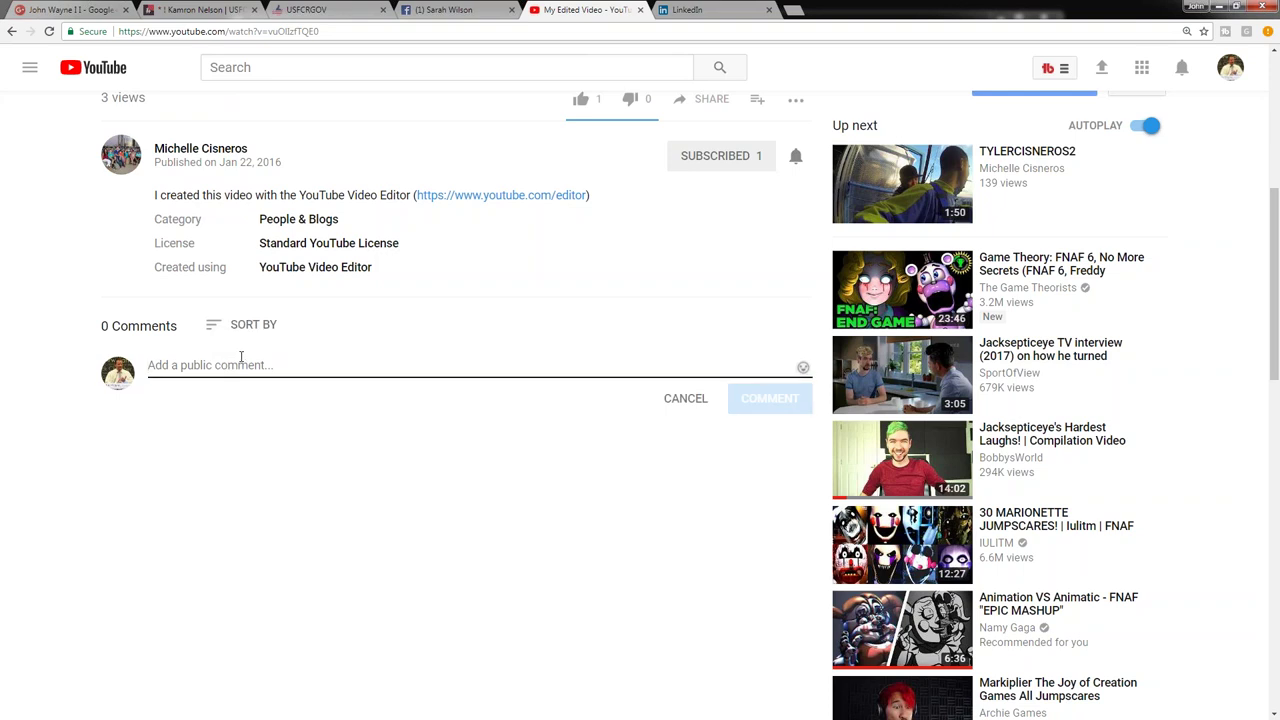
pyautogui.write('You')
pyautogui.press('BackSpace')
pyautogui.press('BackSpace')
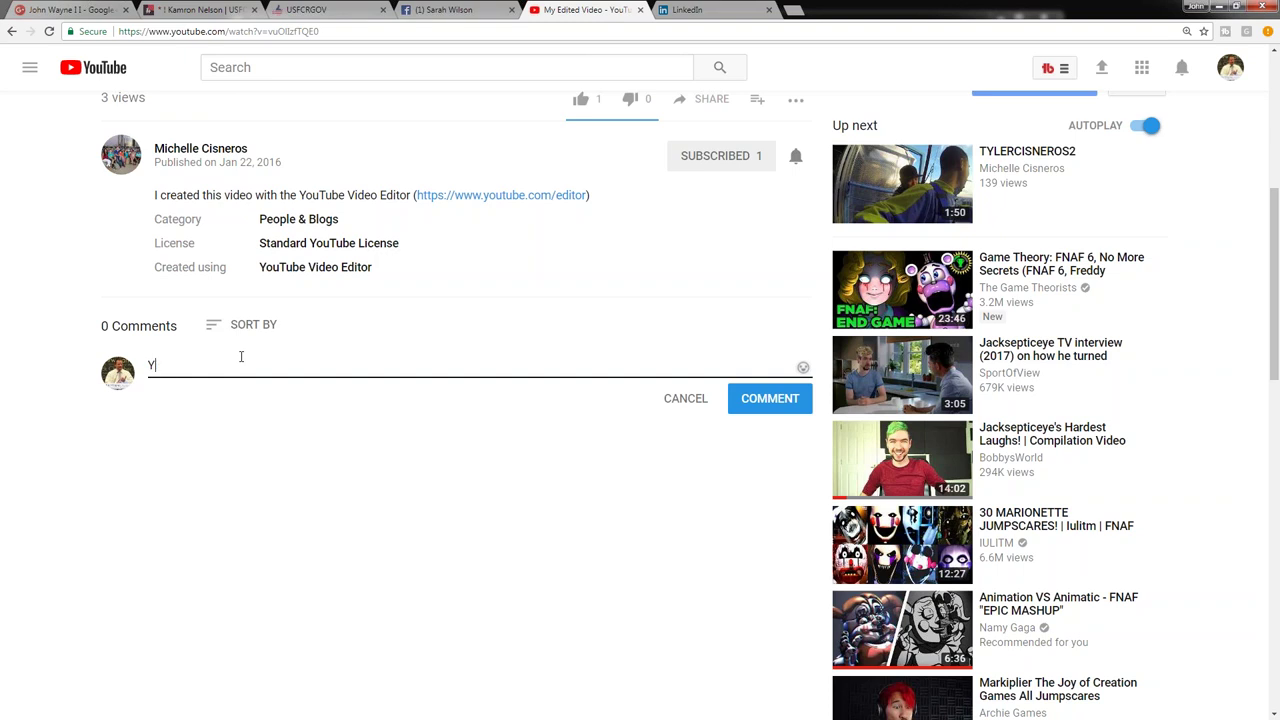
pyautogui.write('ou are subscribed to my channel')
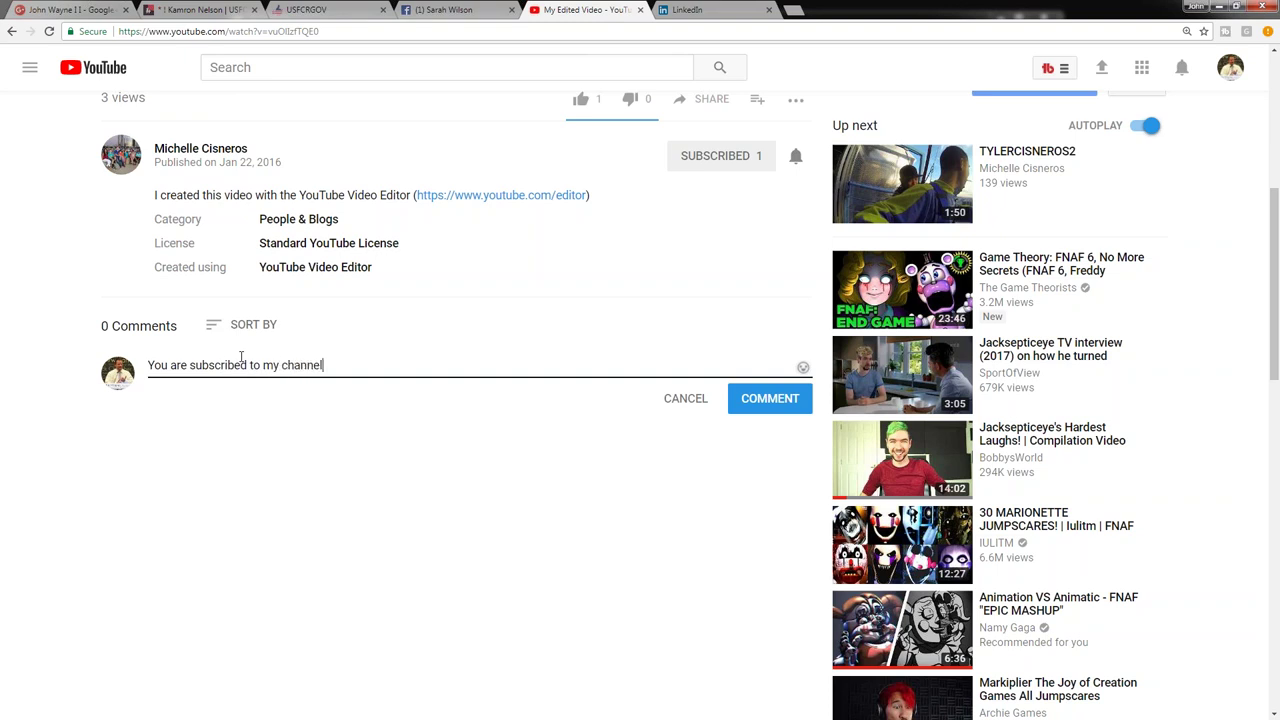
pyautogui.write('. Would you like to network.')
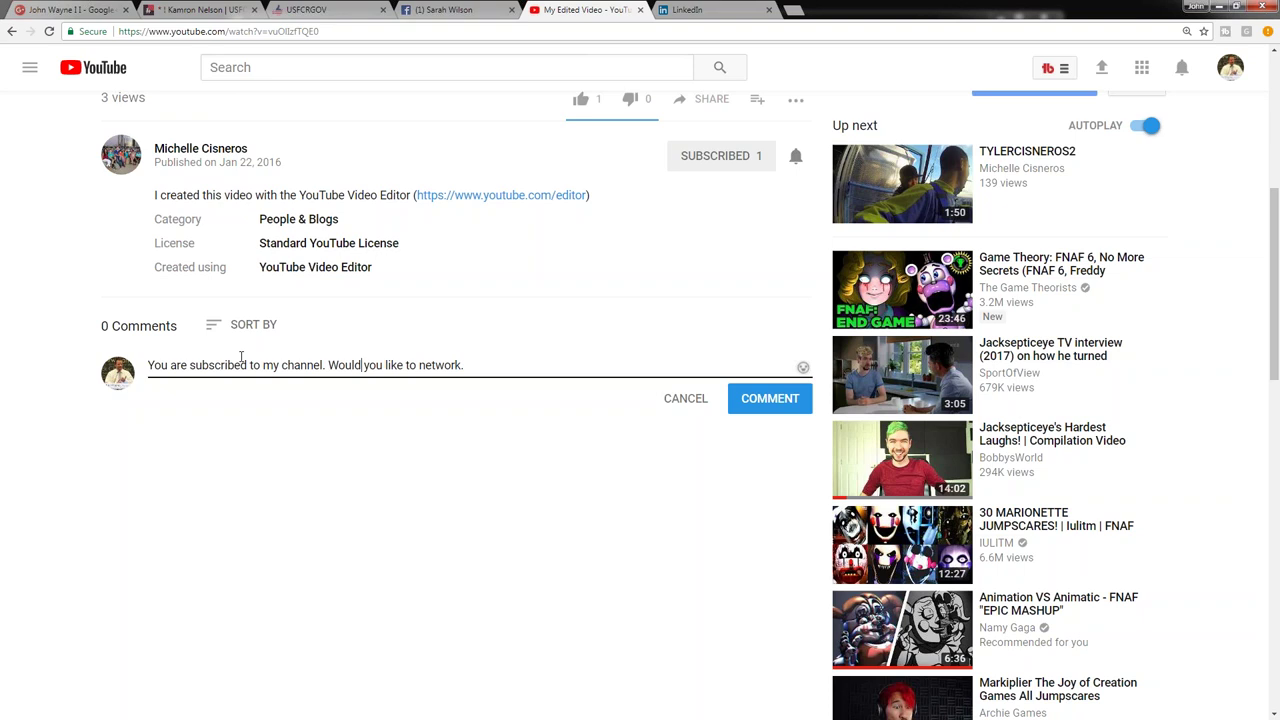
# Reword the start of the comment's second sentence from a question to "I would like to network".
pyautogui.press('Delete')
pyautogui.press('Delete')
pyautogui.press('Delete')
pyautogui.press('Delete')
pyautogui.press('Delete')
pyautogui.press('Delete')
pyautogui.press('Delete')
pyautogui.press('Delete')
pyautogui.press('Delete')
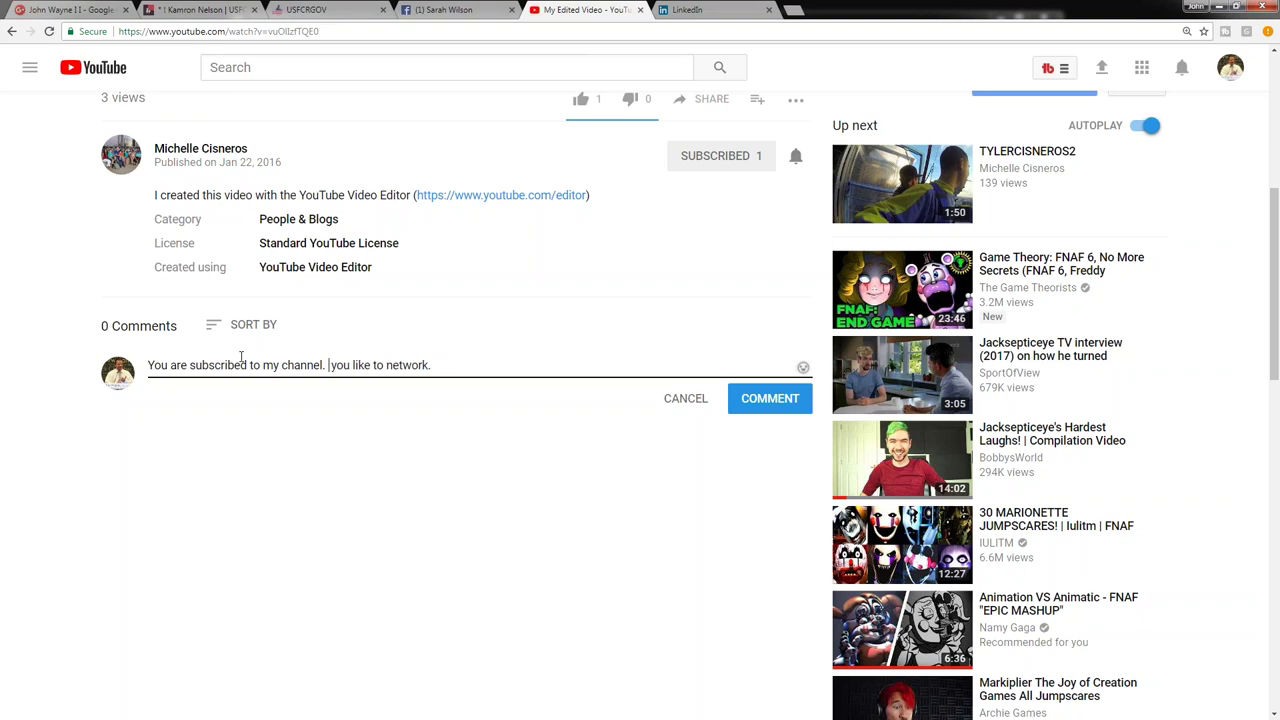
pyautogui.write('I would')
# Extend the comment's last sentence with "and help you get more subscribers and views if you want.".
pyautogui.press('BackSpace')
pyautogui.write('an')
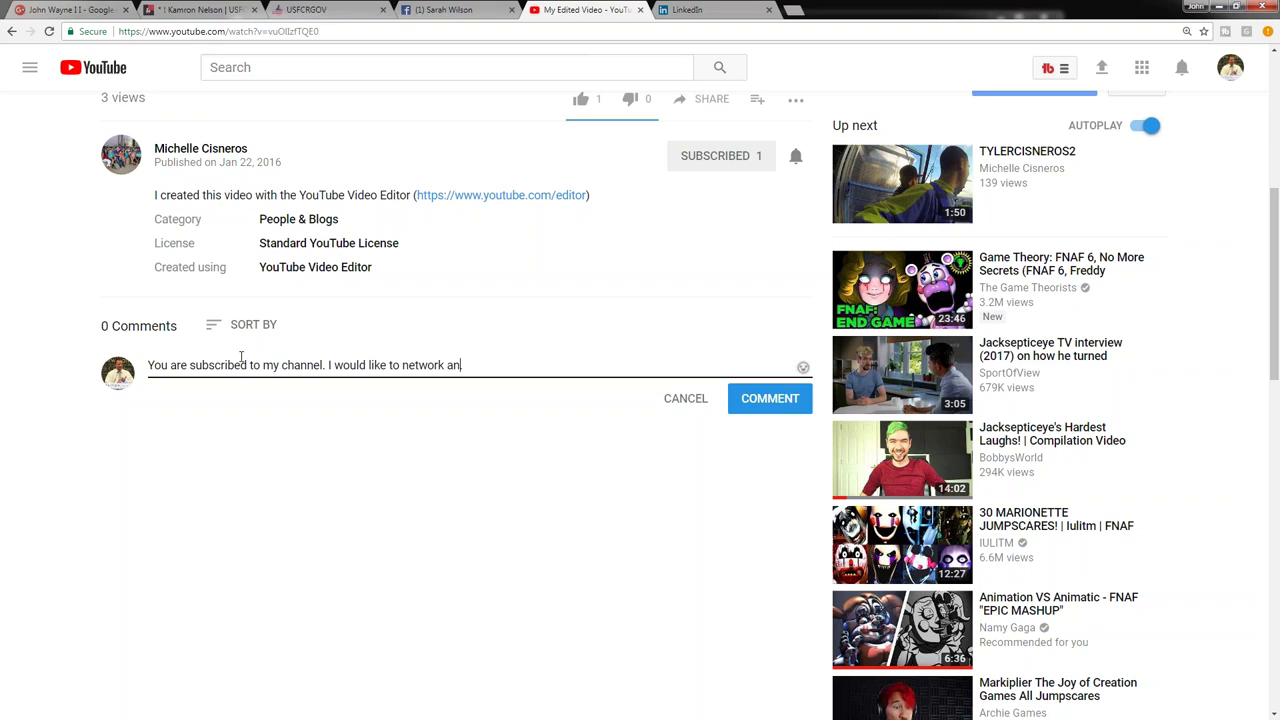
pyautogui.write('d help you get moire subscri')
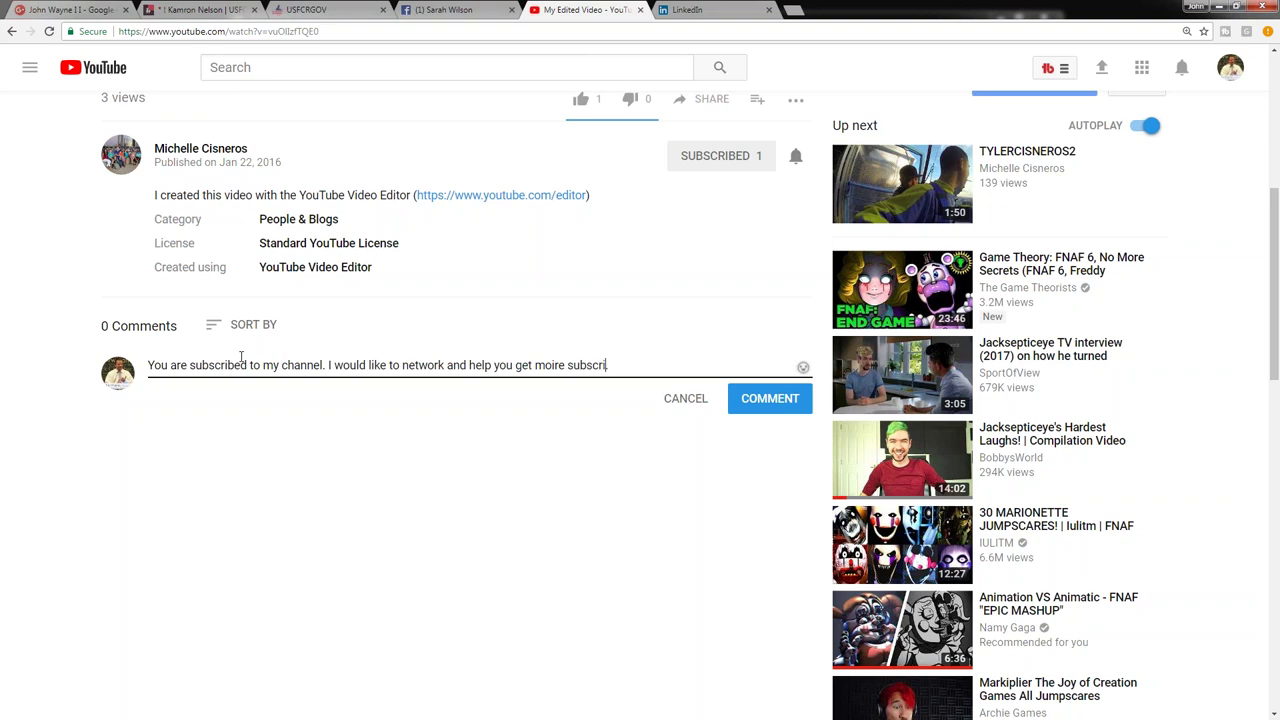
pyautogui.write('bers and views if you want.')
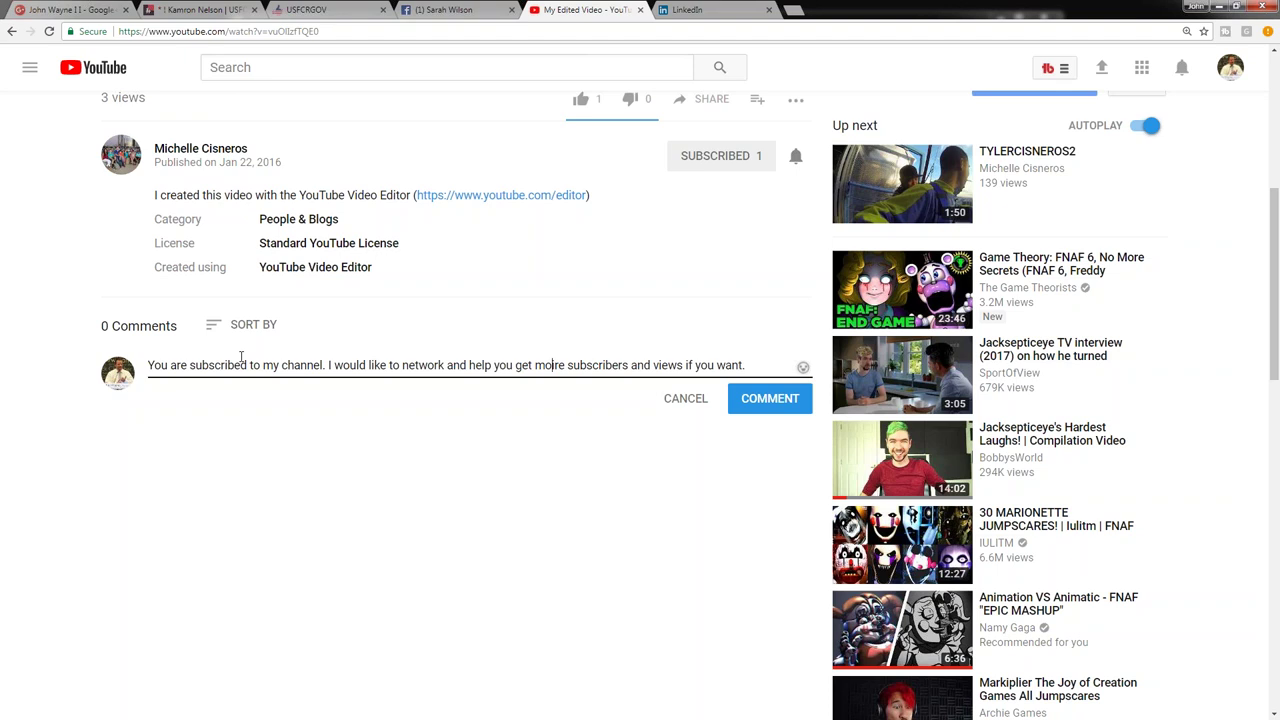
pyautogui.press('BackSpace')
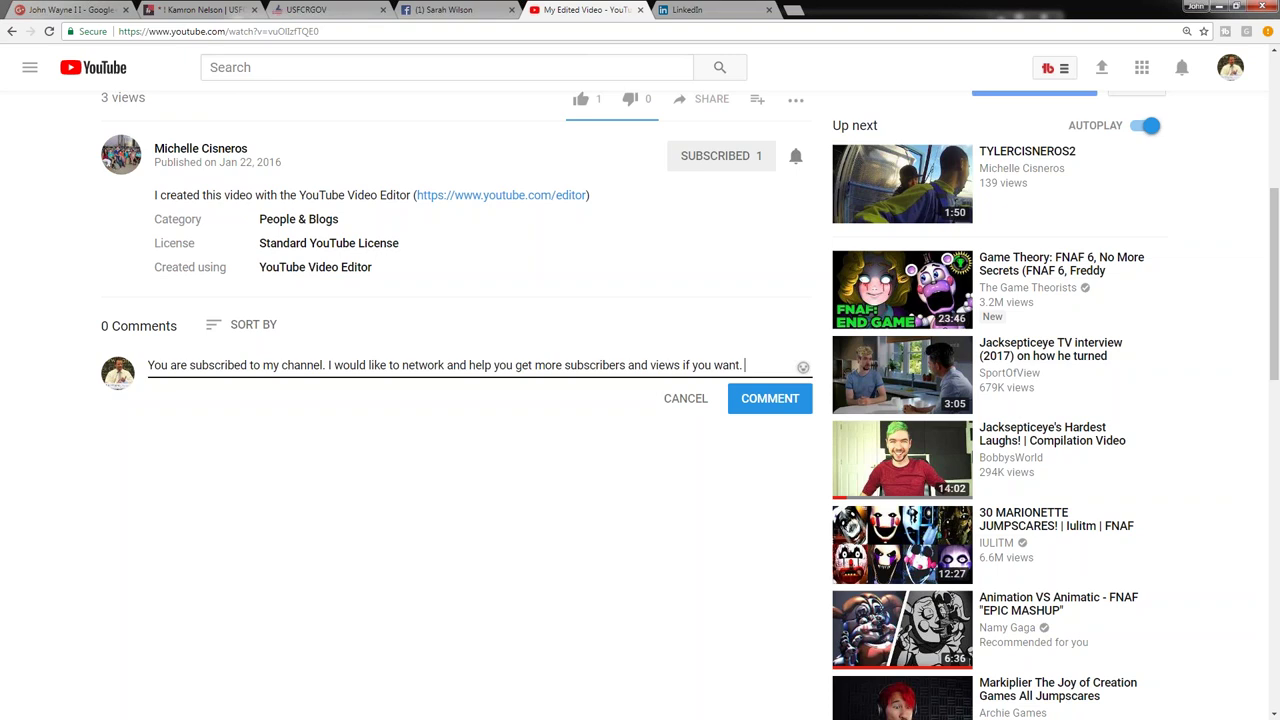
# Switch to Outlook and start a new e-mail message.
pyautogui.hotkey('alt', 'Tab')
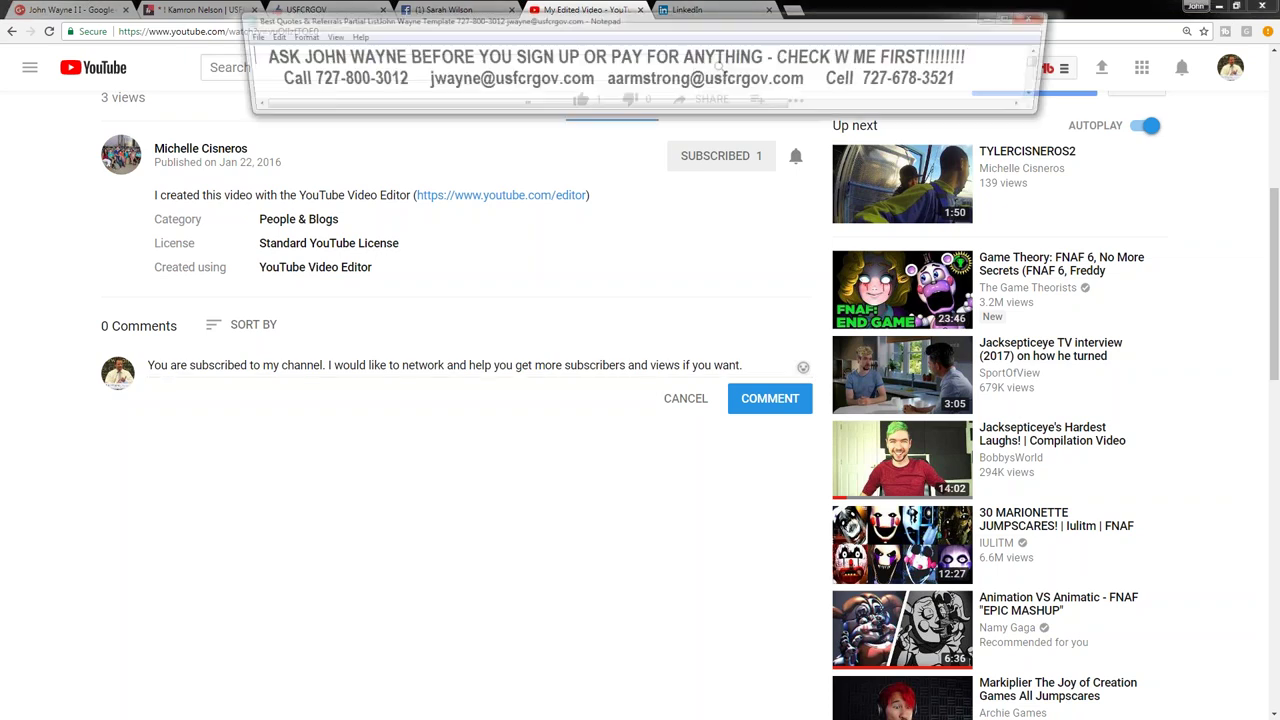
pyautogui.moveTo(981, 118); pyautogui.dragTo(1030, 62)
pyautogui.hotkey('alt', 'Tab')
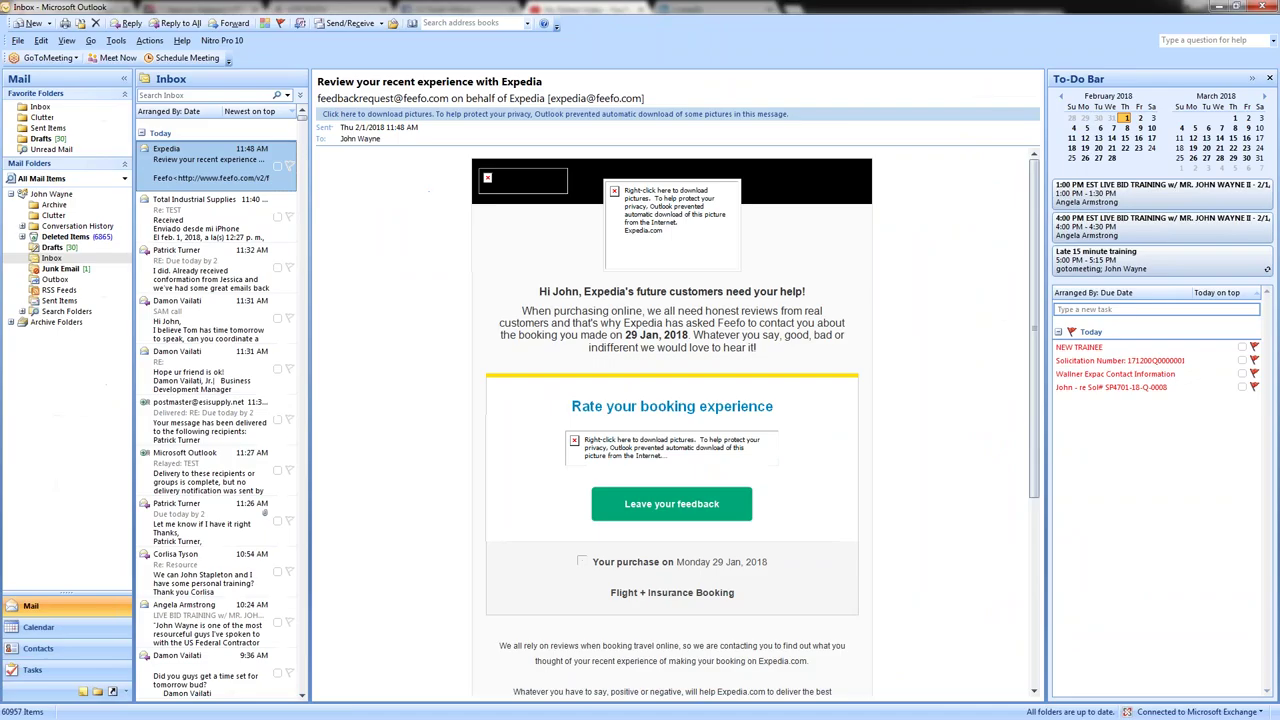
pyautogui.hotkey('alt', 'Tab')
pyautogui.click(30, 22)
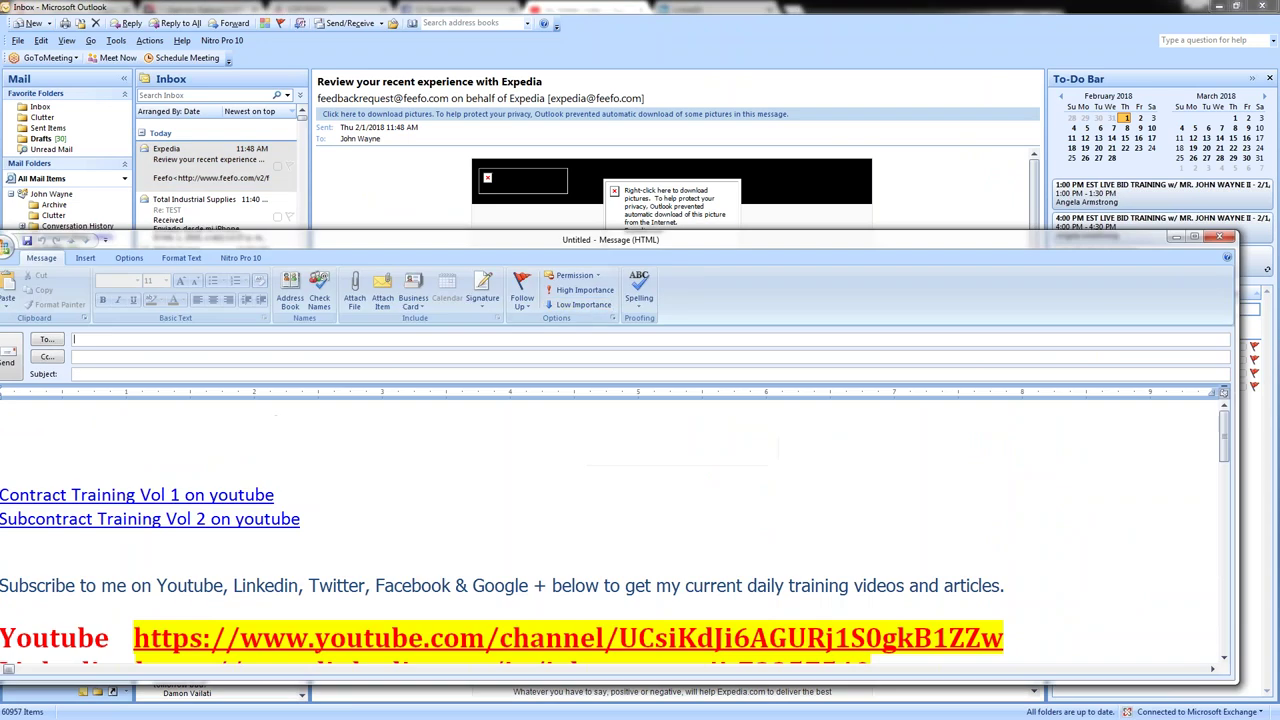
# Copy the message body's paragraph that begins with "Search youtube for 'government contracts' and click on the first one".
pyautogui.click(482, 290)
pyautogui.click(500, 365)
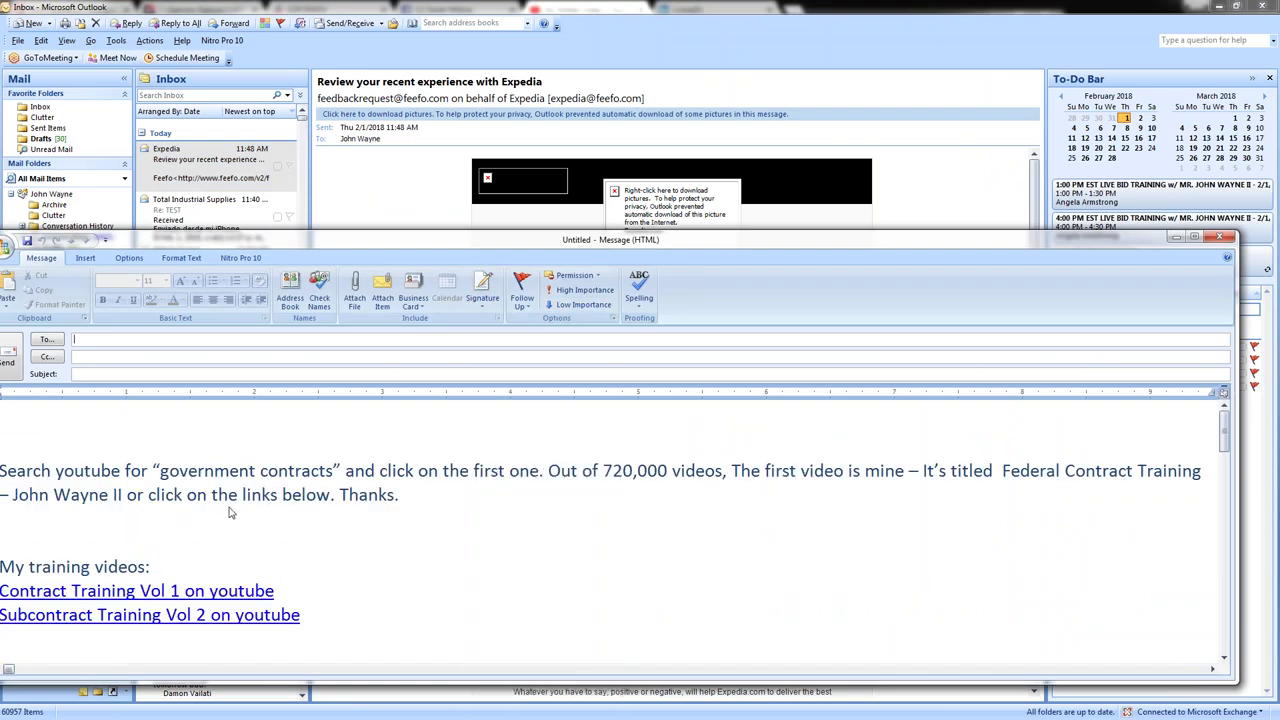
pyautogui.moveTo(408, 500)
pyautogui.mouseDown()
pyautogui.moveTo(129, 495)
pyautogui.moveTo(2, 468)
pyautogui.mouseUp()
pyautogui.hotkey('ctrl', 'c')
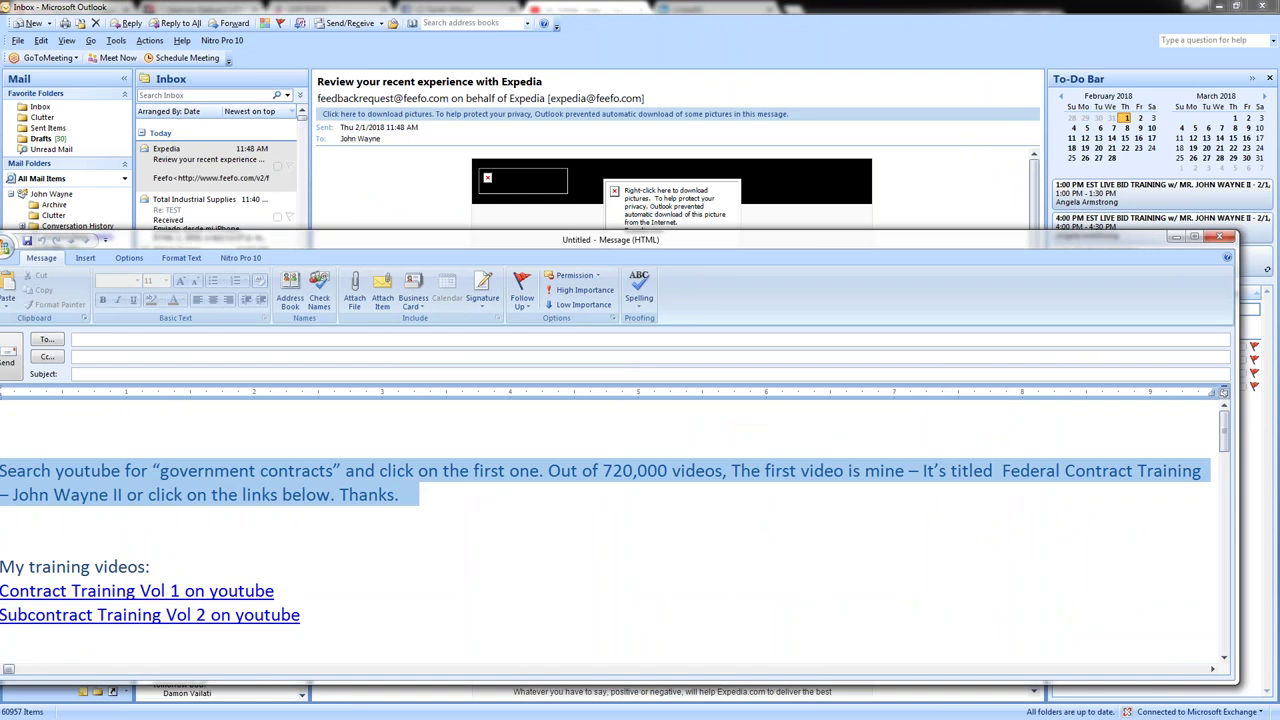
pyautogui.rightClick(170, 476)
pyautogui.press('Escape')
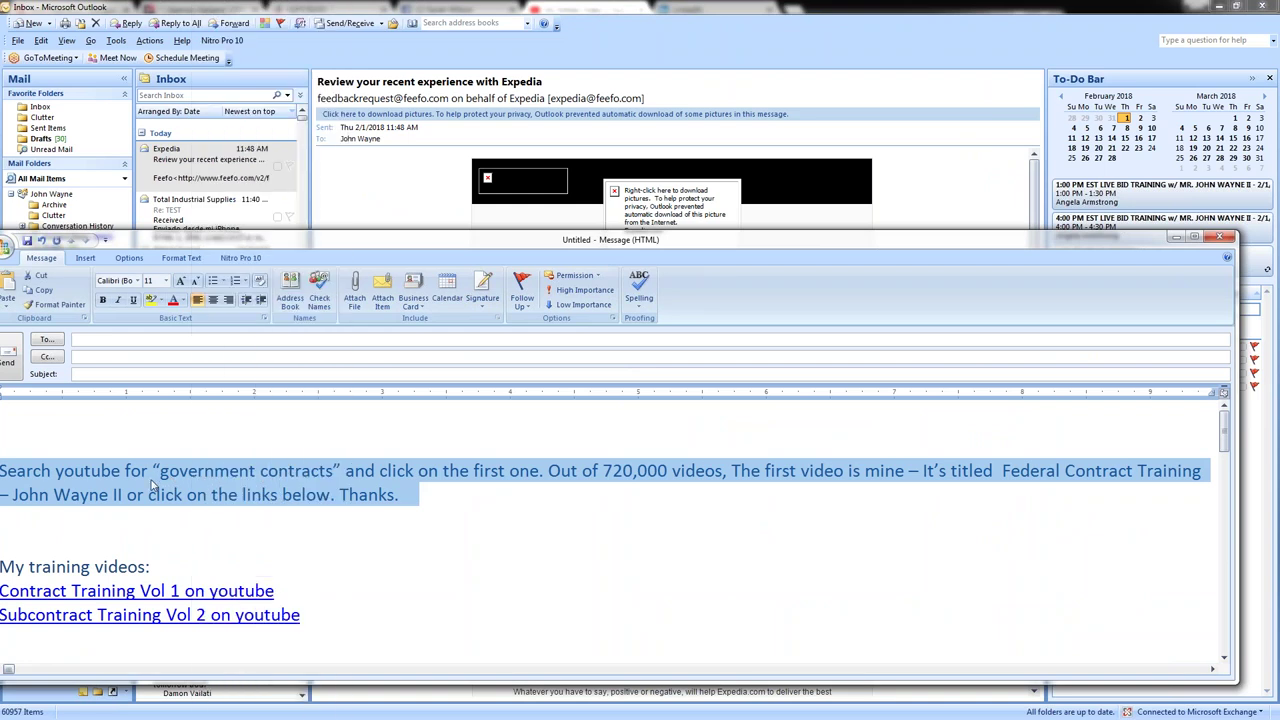
# Discard the draft message without saving changes and minimize Outlook to return to the video's comment.
pyautogui.click(1219, 236)
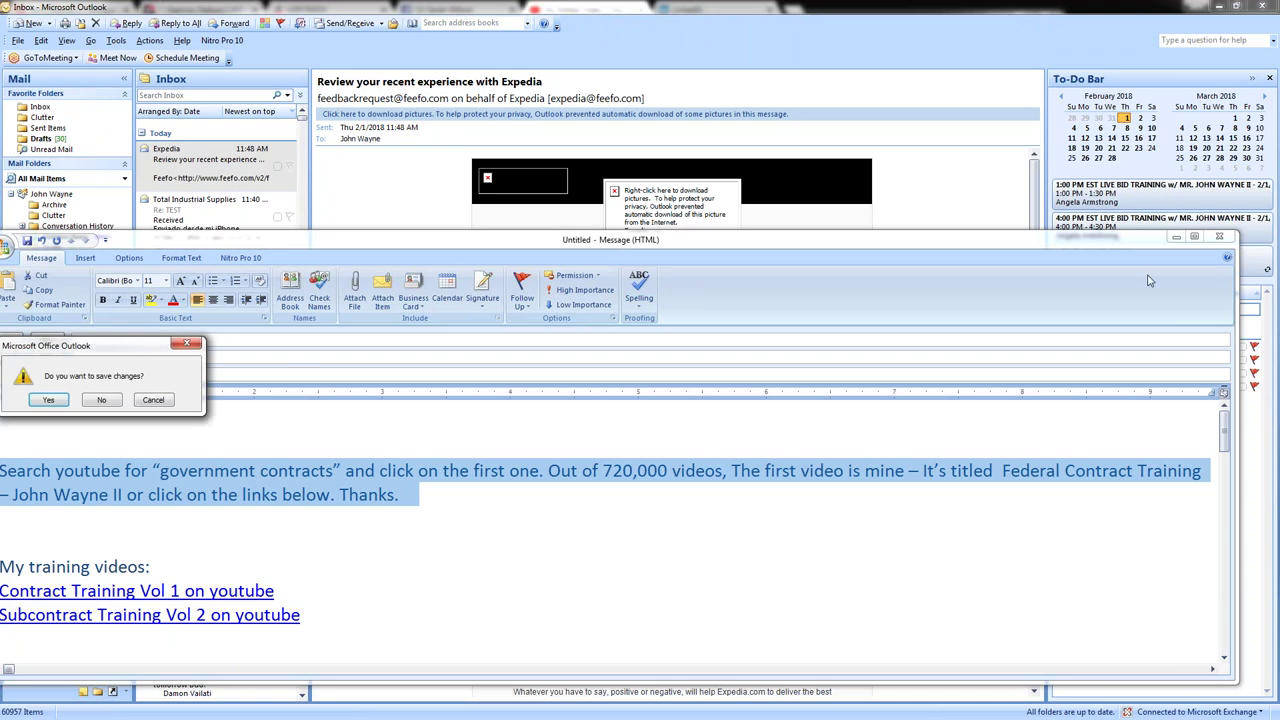
pyautogui.click(101, 400)
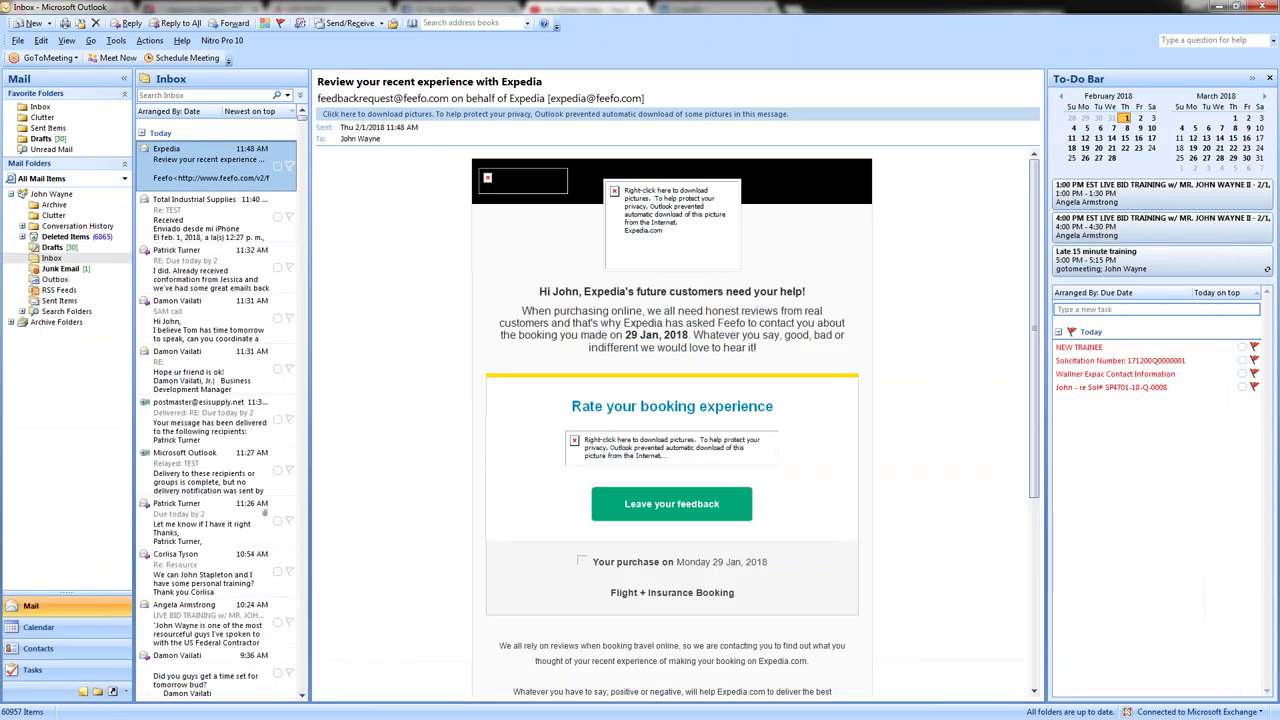
pyautogui.click(1219, 7)
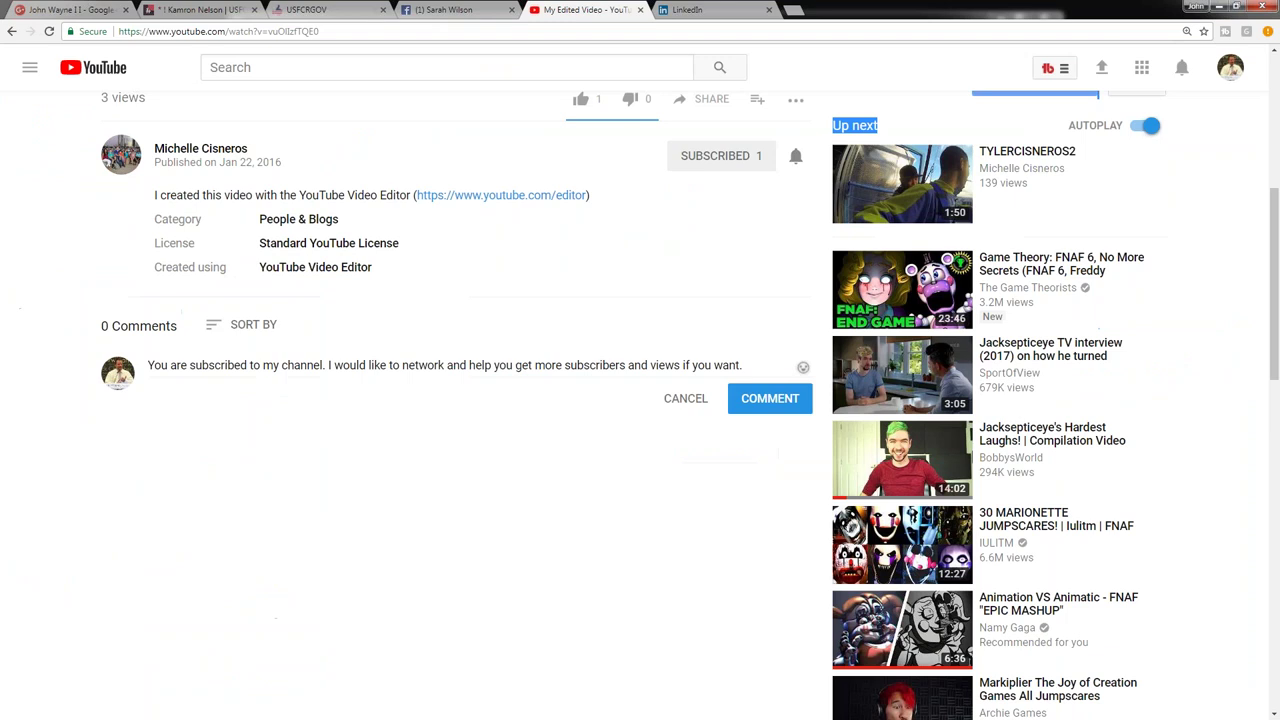
# Post the video comment with the copied "government contracts" paragraph pasted at its end, and like the posted comment.
pyautogui.click(750, 366)
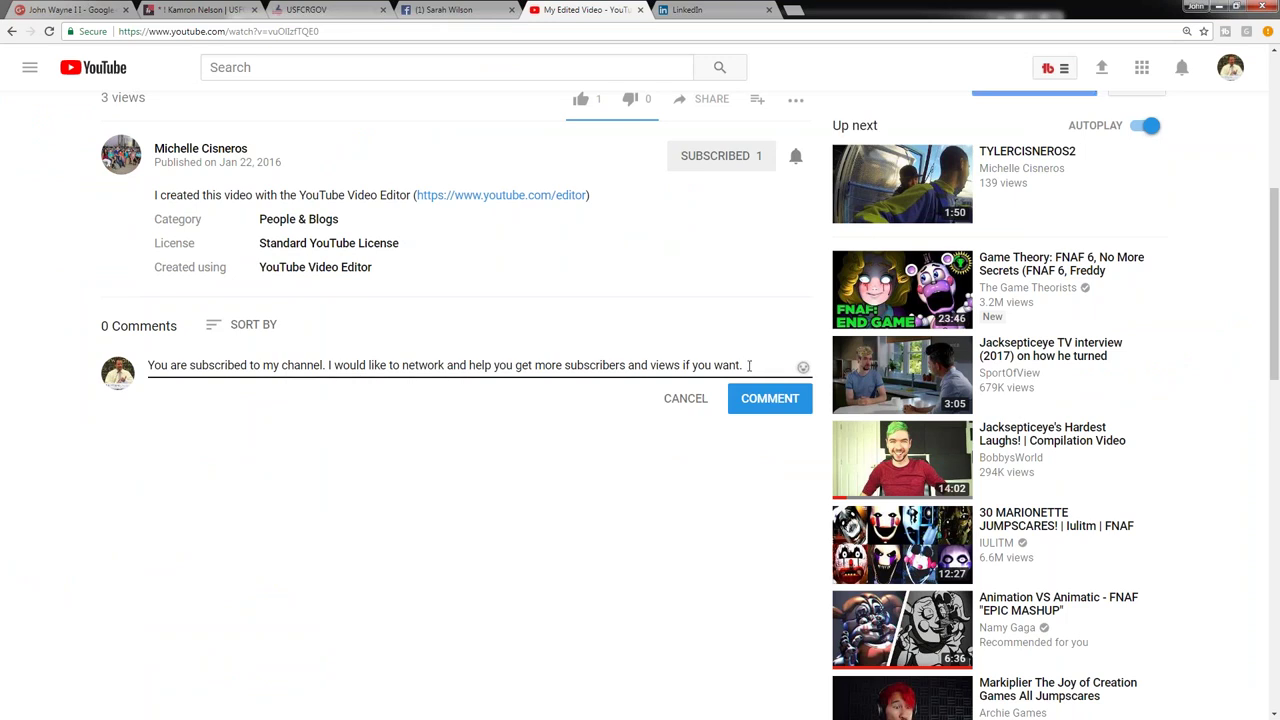
pyautogui.rightClick(750, 366)
pyautogui.click(775, 435)
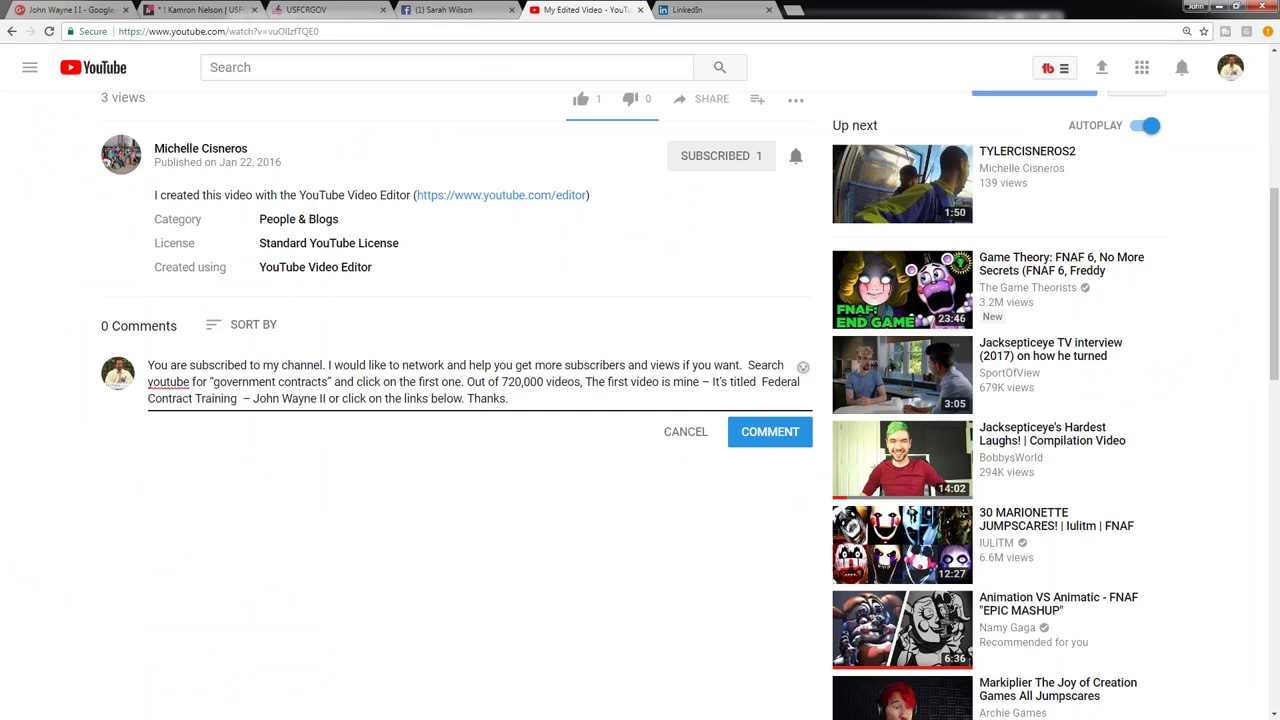
pyautogui.click(745, 433)
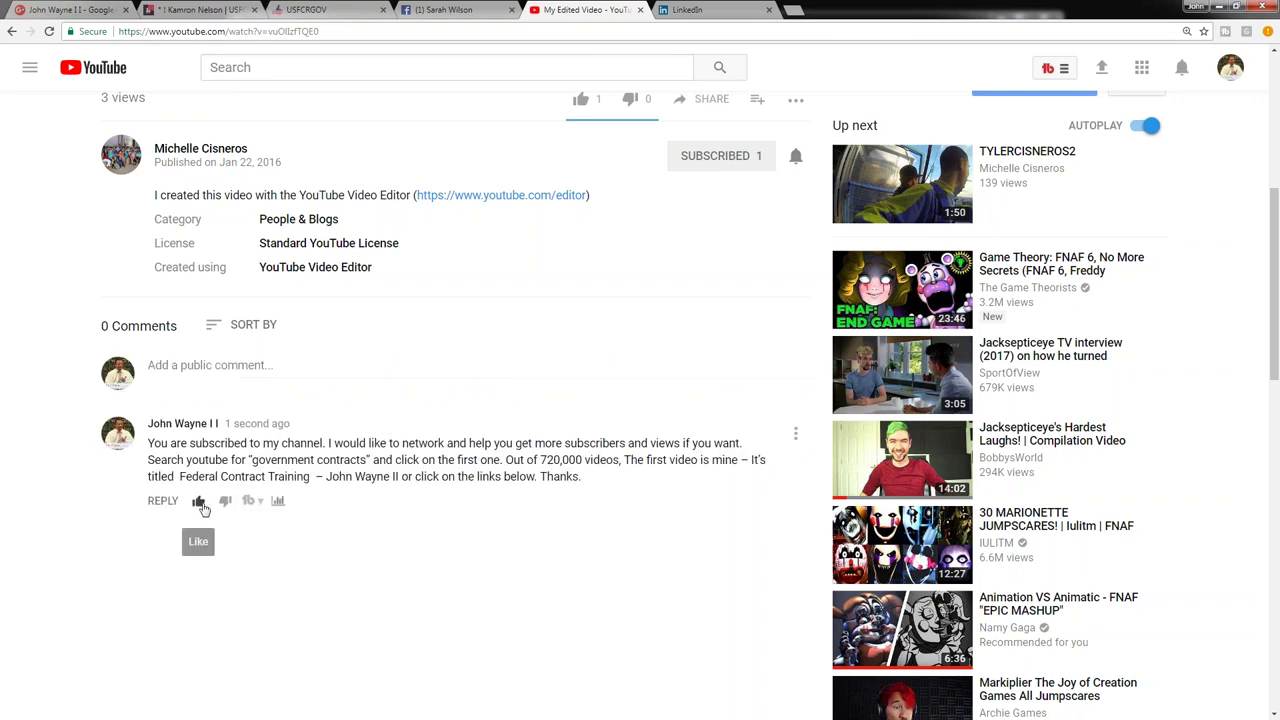
pyautogui.click(199, 502)
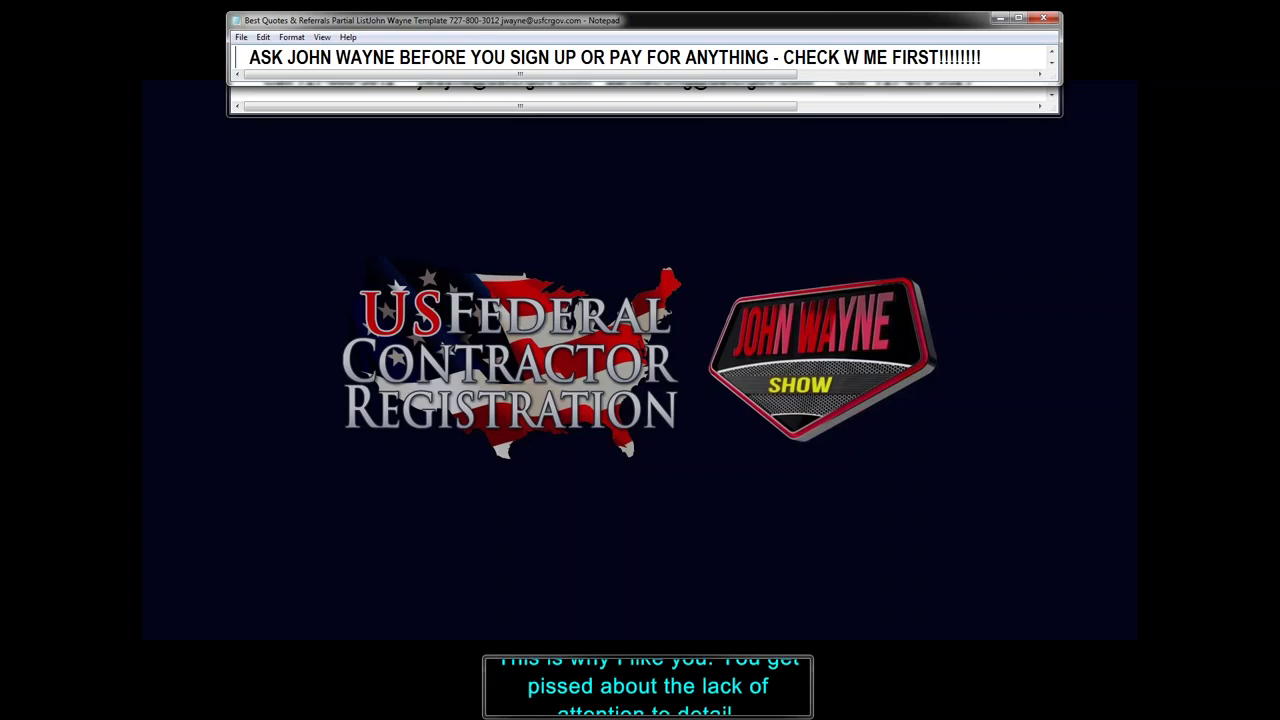
# Switch to the Notepad testimonials file, enlarge its window to full screen and look through the client recommendations.
pyautogui.moveTo(970, 115); pyautogui.dragTo(970, 718)
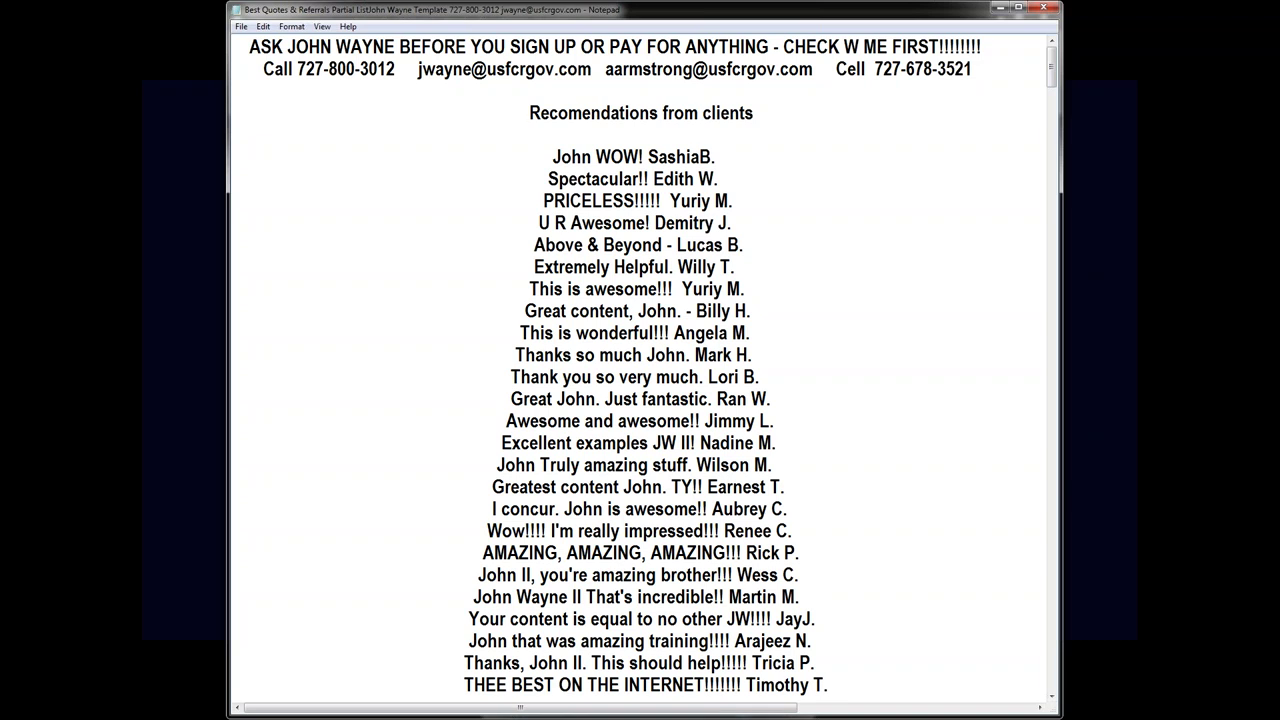
pyautogui.click(996, 72)
pyautogui.scroll(-20, 536, 160)
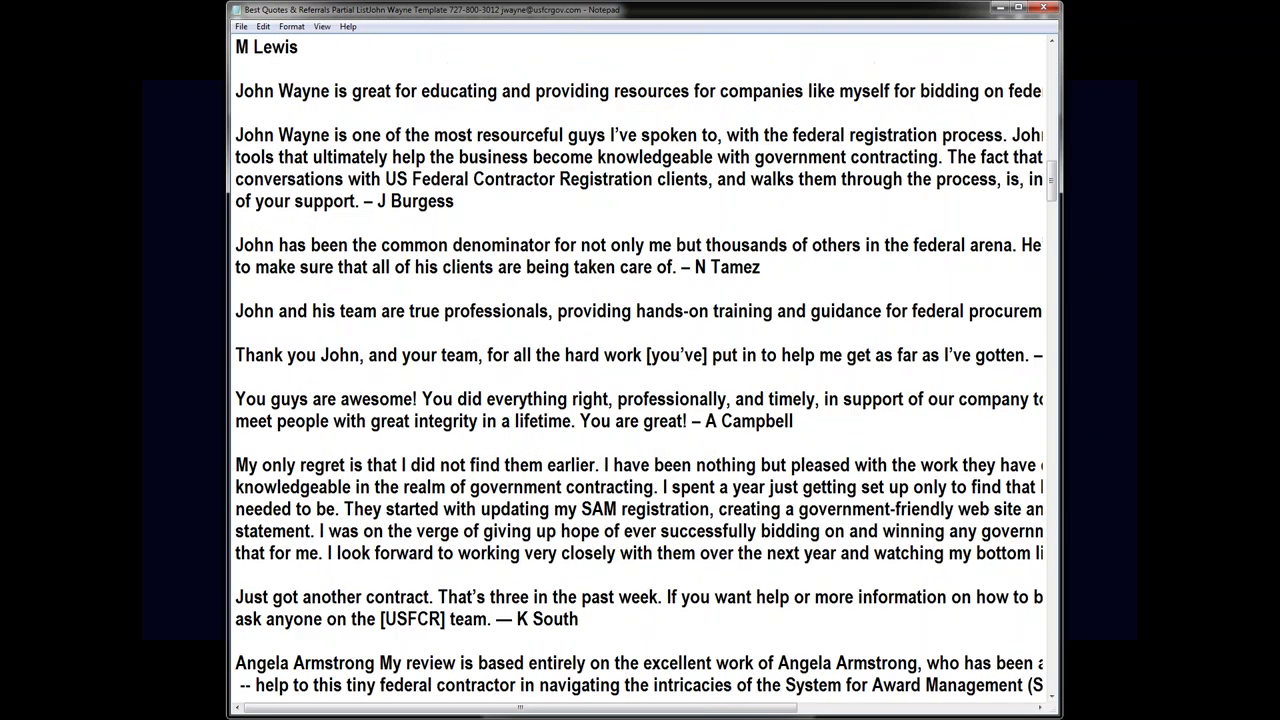
pyautogui.click(1018, 8)
pyautogui.scroll(15, 440, 150)
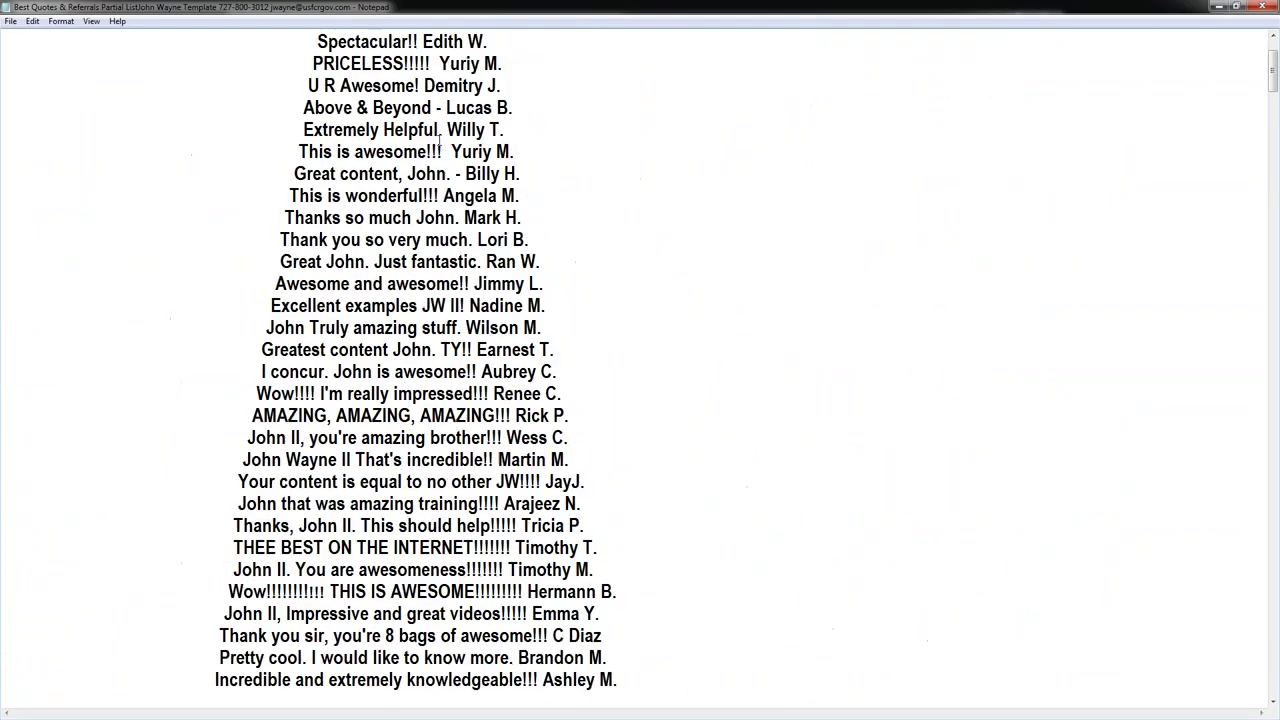
pyautogui.scroll(2, 440, 146)
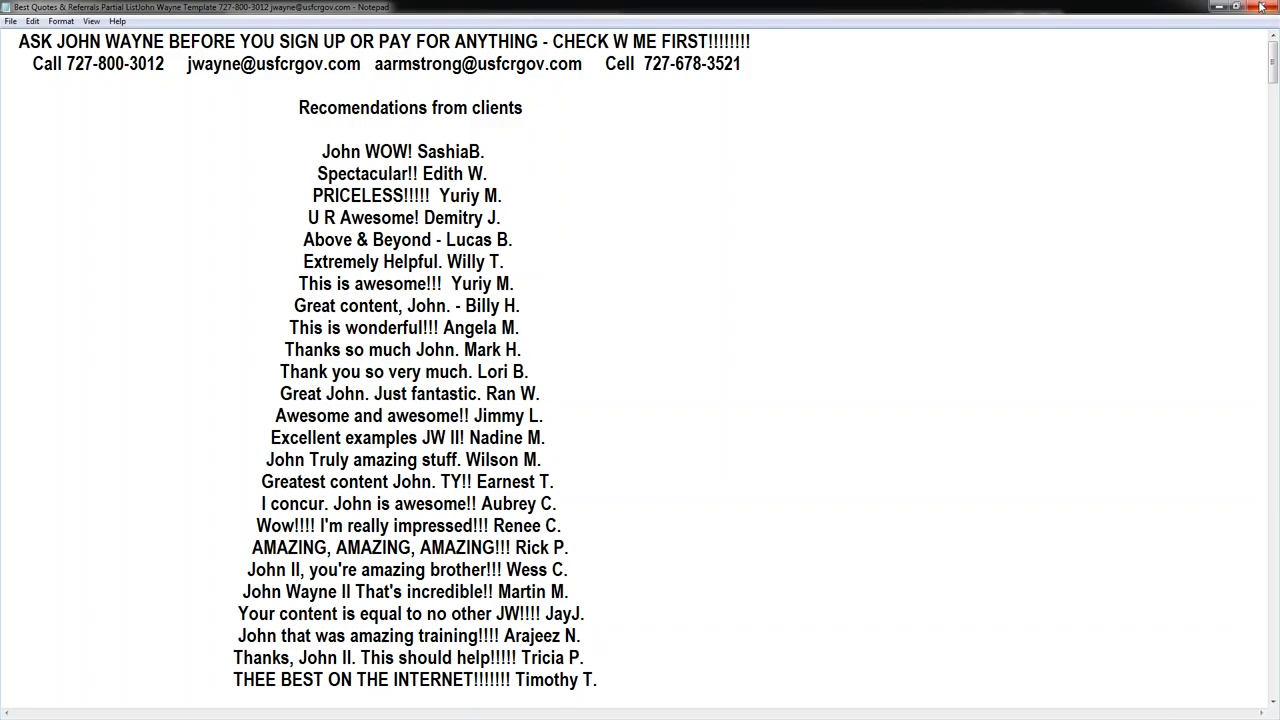